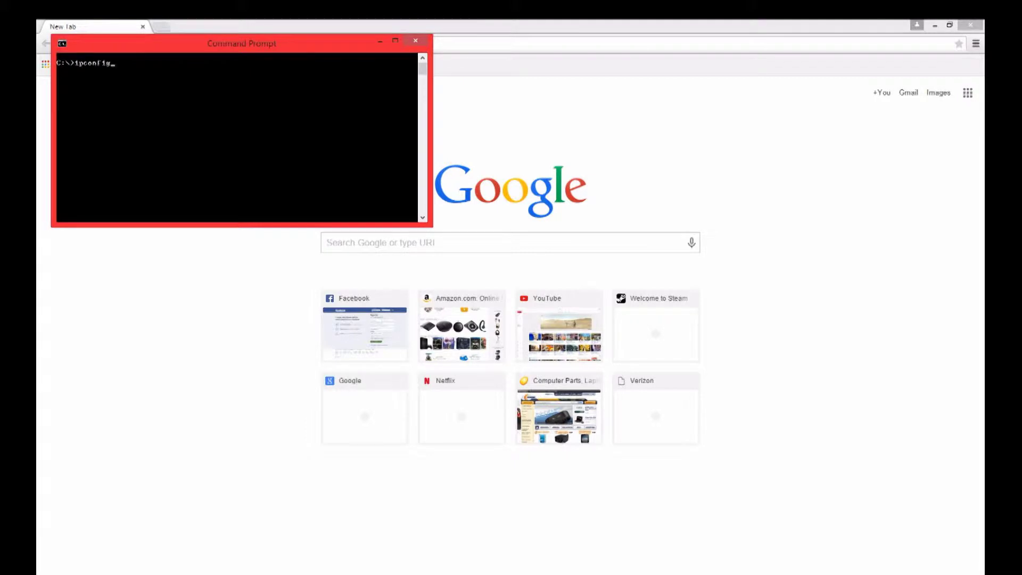
Step: Run ipconfig and copy the Default Gateway address 192.168.1.1 from the console
{"action": "key", "text": "Return"}
{"action": "right_click", "coordinate": [304, 127]}
{"action": "left_click", "coordinate": [335, 135]}
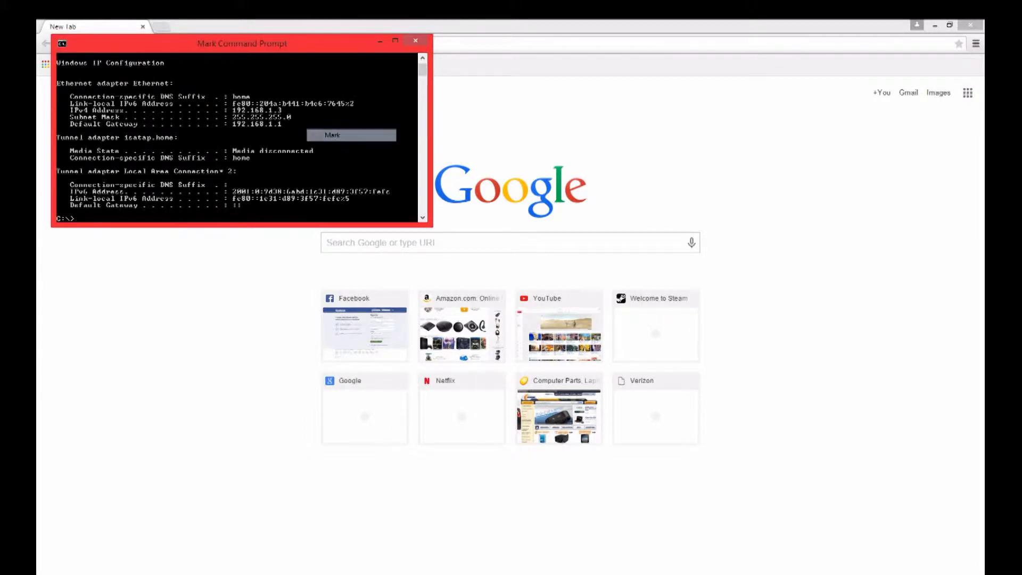
{"action": "left_click_drag", "start_coordinate": [233, 124], "coordinate": [282, 124]}
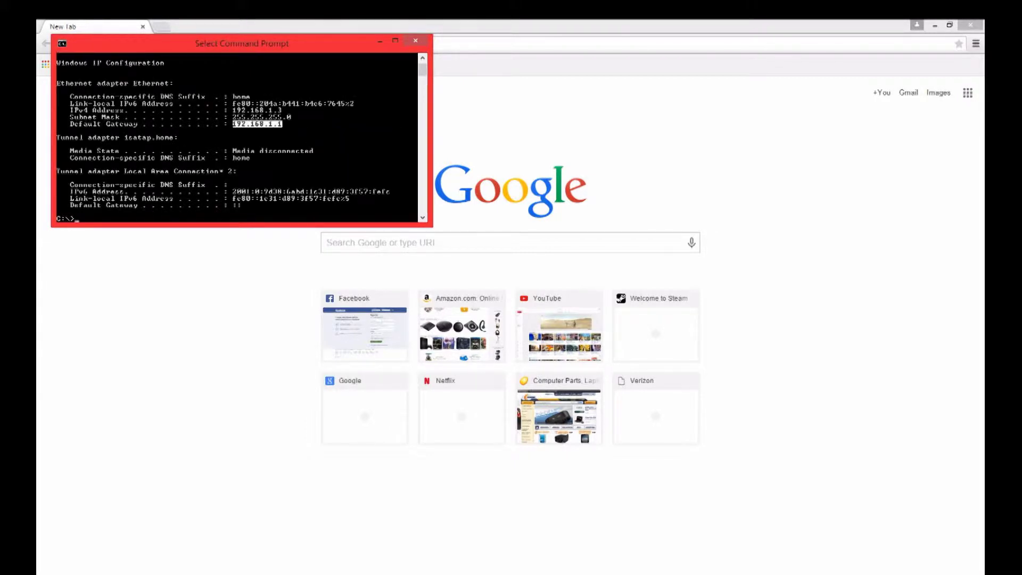
{"action": "key", "text": "Return"}
Step: Paste 192.168.1.1 into Chrome's address bar to load the router login page
{"action": "left_click", "coordinate": [511, 44]}
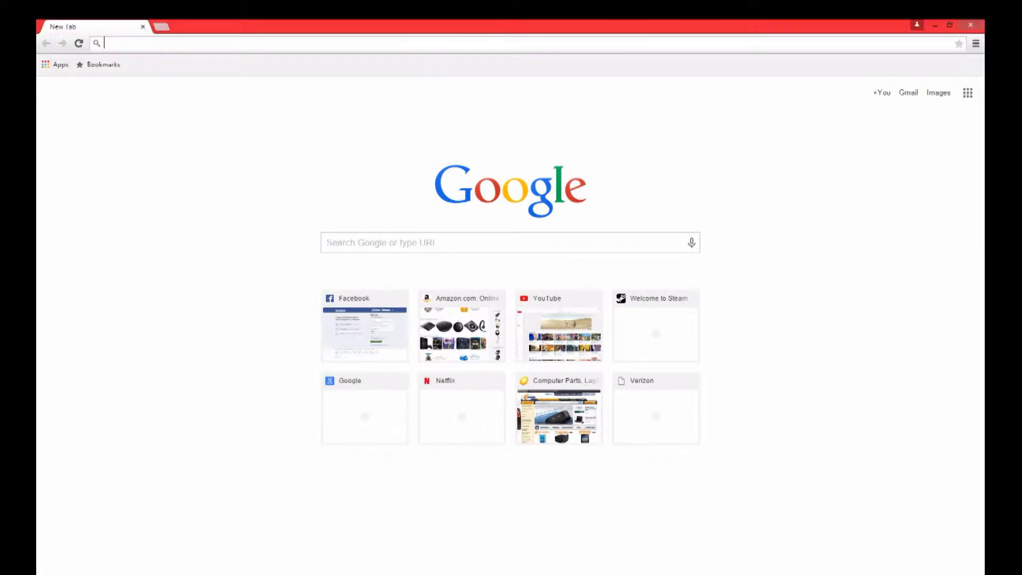
{"action": "type", "text": "192.168.1.1"}
{"action": "key", "text": "Return"}
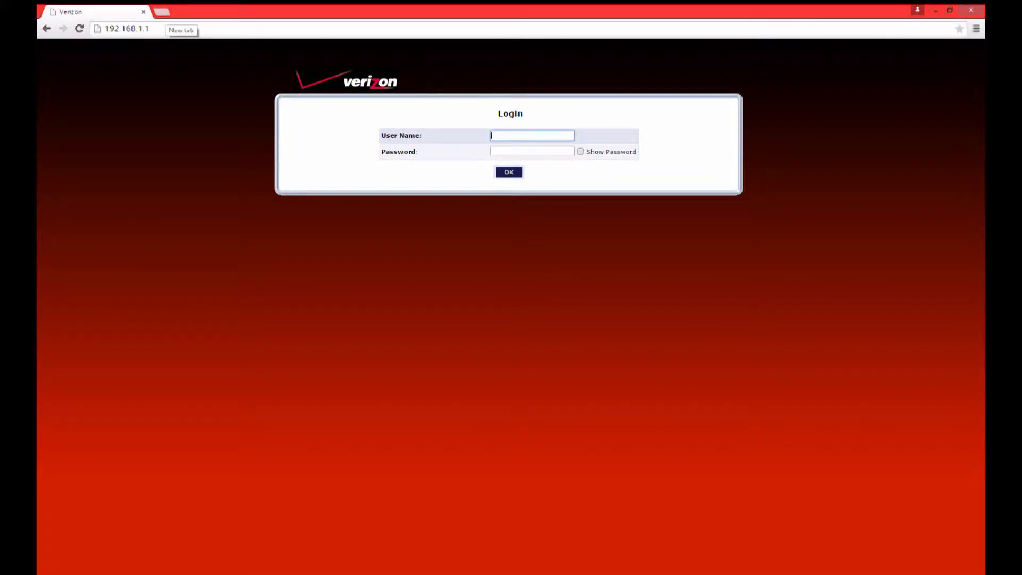
Step: Load portforward.com in a new tab and browse its router manufacturer list
{"action": "left_click", "coordinate": [162, 11]}
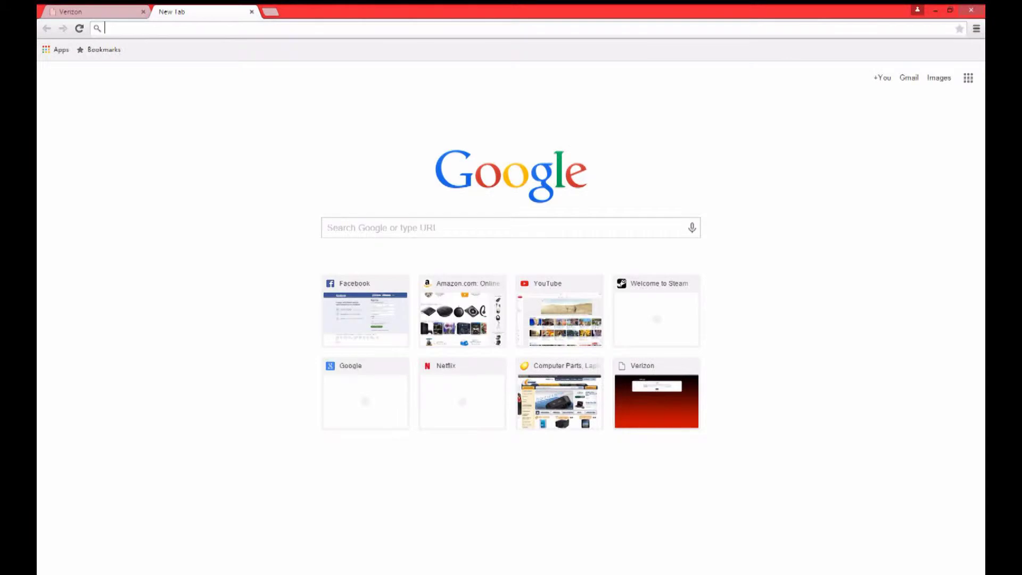
{"action": "type", "text": "portforward"}
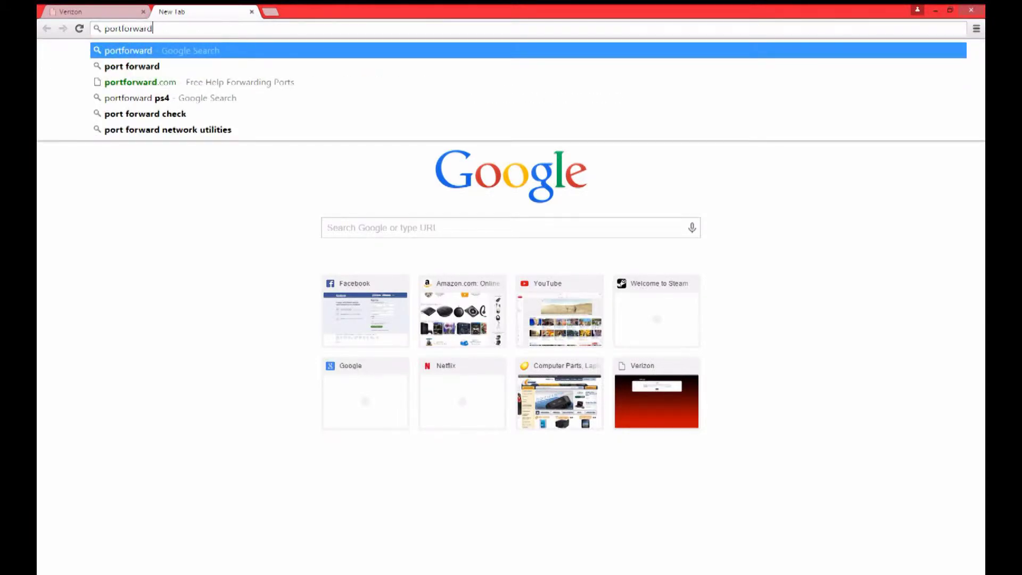
{"action": "key", "text": "Down"}
{"action": "key", "text": "Down"}
{"action": "key", "text": "Return"}
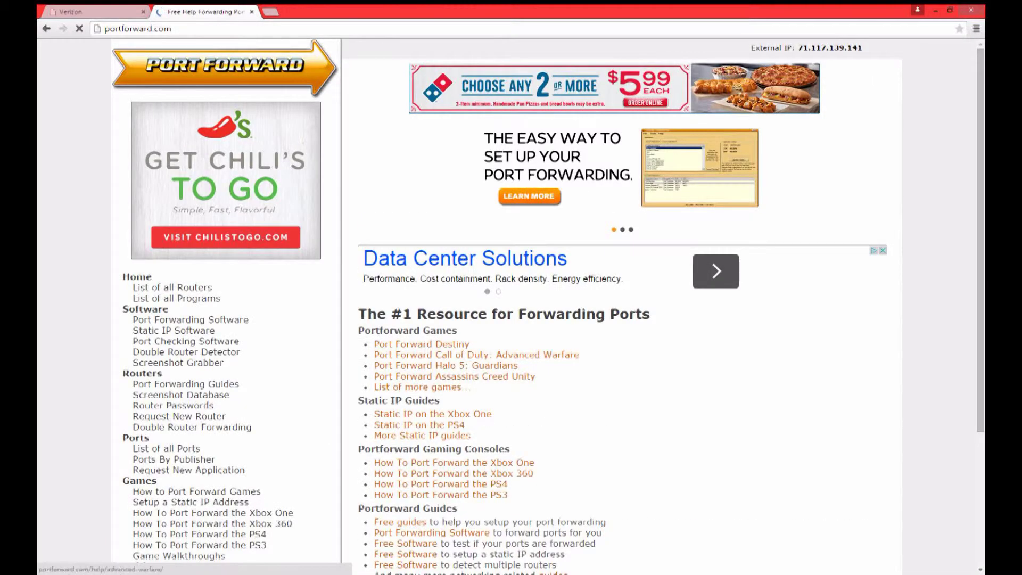
{"action": "scroll", "coordinate": [623, 319], "scroll_direction": "down", "scroll_amount": 2}
{"action": "scroll", "coordinate": [622, 319], "scroll_direction": "up", "scroll_amount": 2}
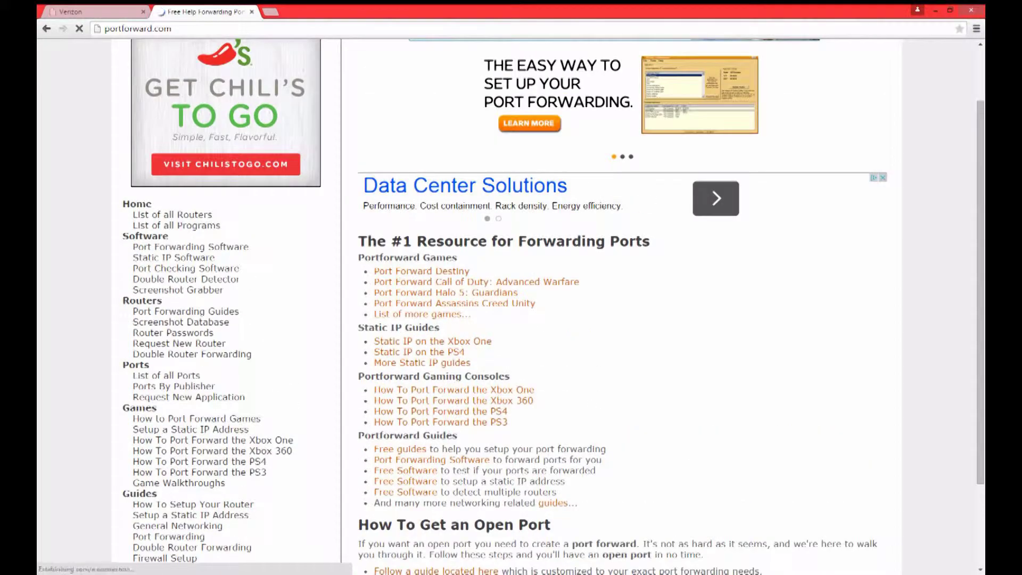
{"action": "left_click", "coordinate": [171, 214]}
{"action": "scroll", "coordinate": [623, 320], "scroll_direction": "down", "scroll_amount": 3}
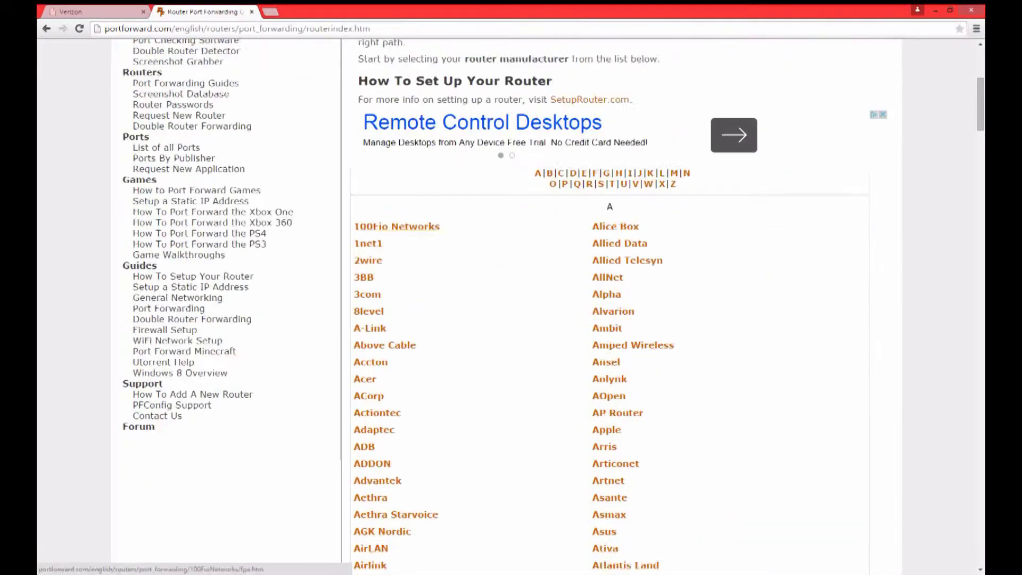
{"action": "scroll", "coordinate": [623, 320], "scroll_direction": "down", "scroll_amount": 3}
{"action": "scroll", "coordinate": [623, 320], "scroll_direction": "up", "scroll_amount": 3}
{"action": "scroll", "coordinate": [623, 320], "scroll_direction": "up", "scroll_amount": 5}
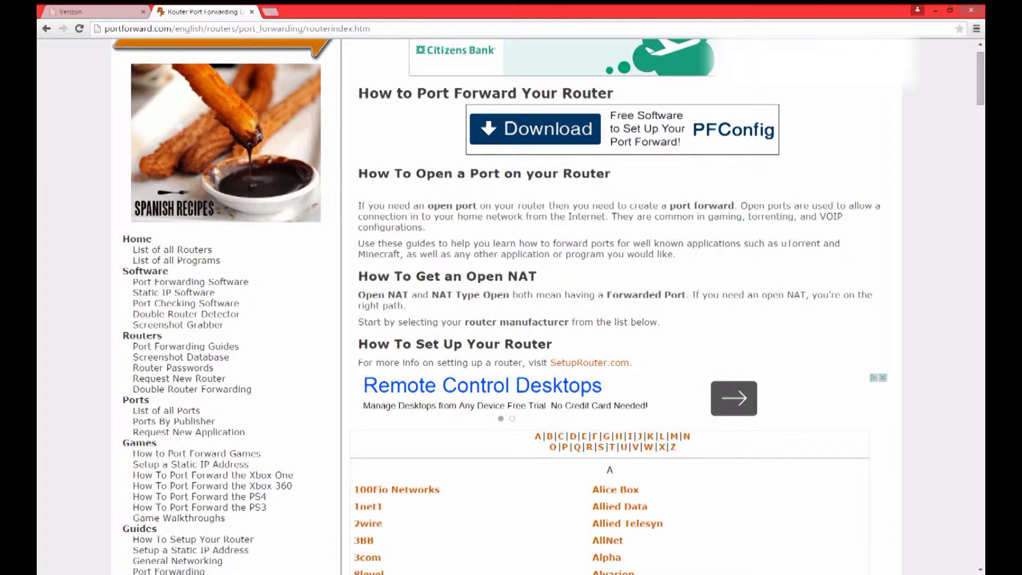
{"action": "scroll", "coordinate": [623, 320], "scroll_direction": "down", "scroll_amount": 3}
{"action": "scroll", "coordinate": [623, 319], "scroll_direction": "down", "scroll_amount": 5}
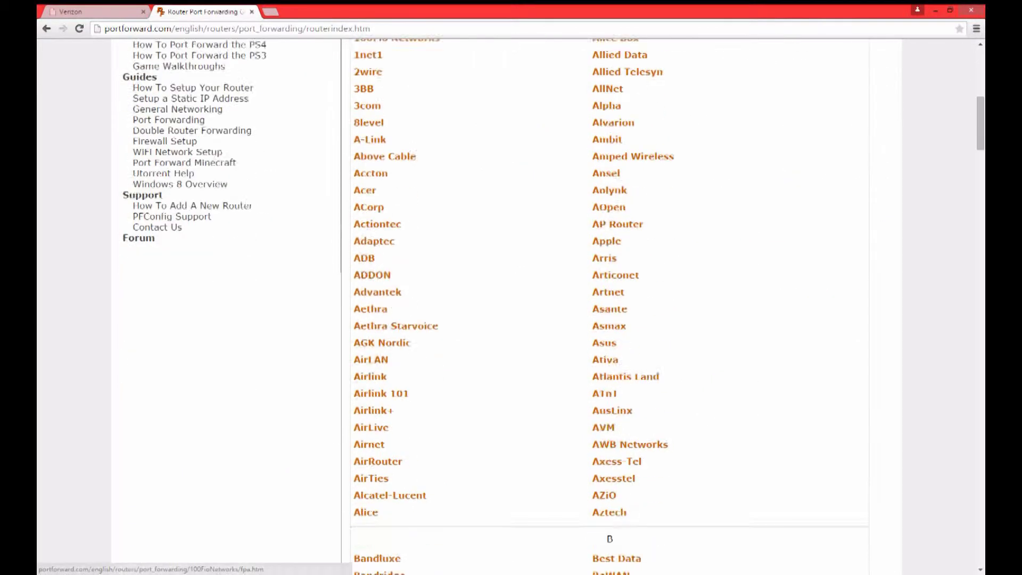
{"action": "scroll", "coordinate": [624, 320], "scroll_direction": "down", "scroll_amount": 2}
{"action": "scroll", "coordinate": [623, 319], "scroll_direction": "up", "scroll_amount": 5}
{"action": "scroll", "coordinate": [624, 320], "scroll_direction": "up", "scroll_amount": 3}
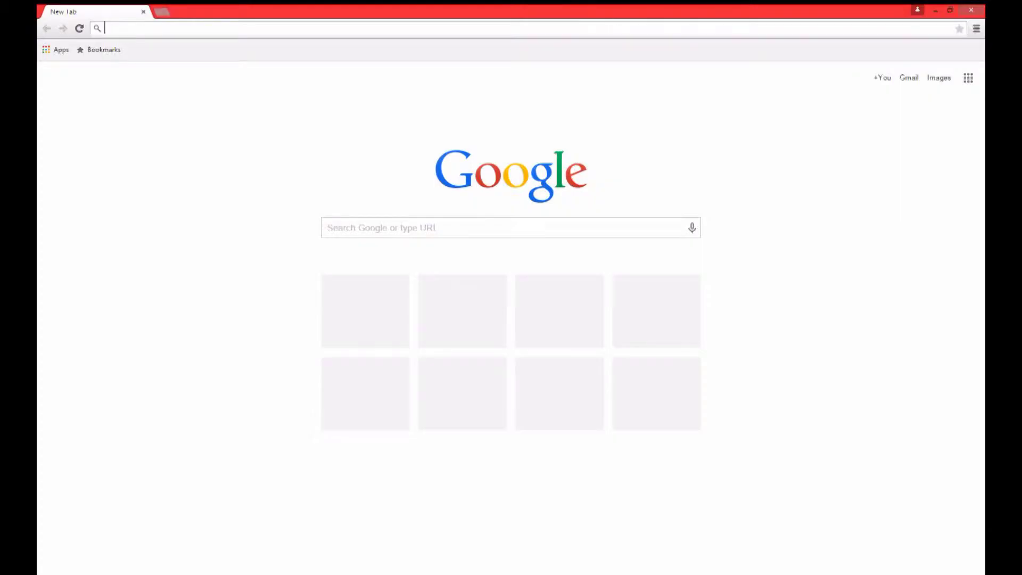
{"action": "key", "text": "ctrl+t"}
{"action": "type", "text": "teeworlds"}
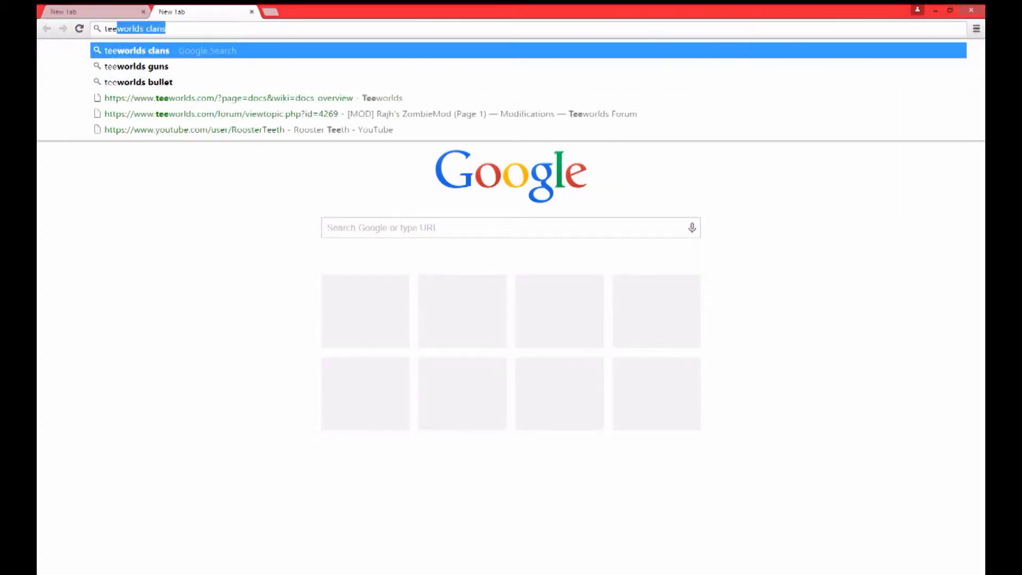
{"action": "type", "text": "."}
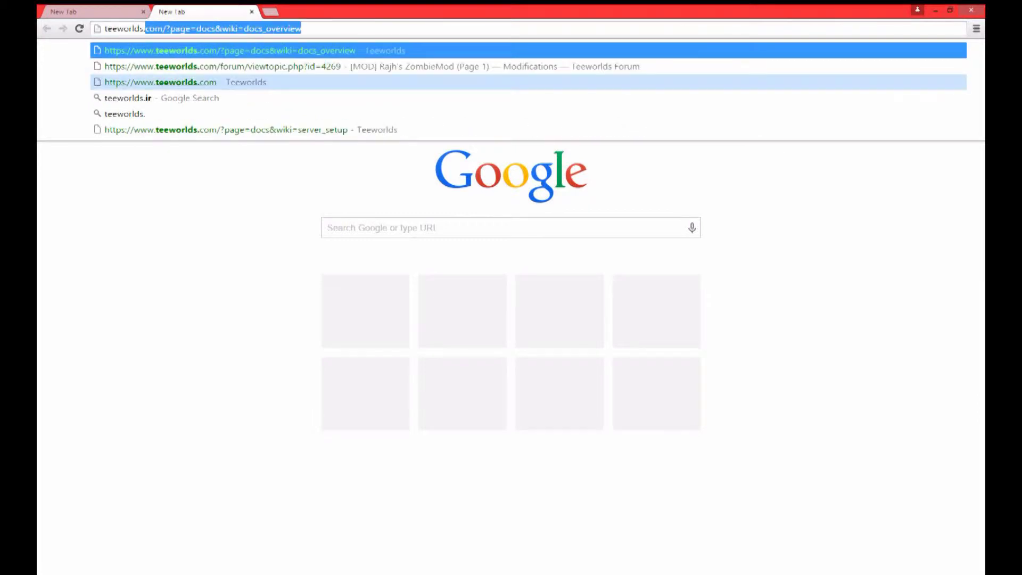
Step: Open teeworlds.com in a duplicated tab, download the 0.6.3 Windows 32bit zip, and show it
{"action": "key", "text": "Return"}
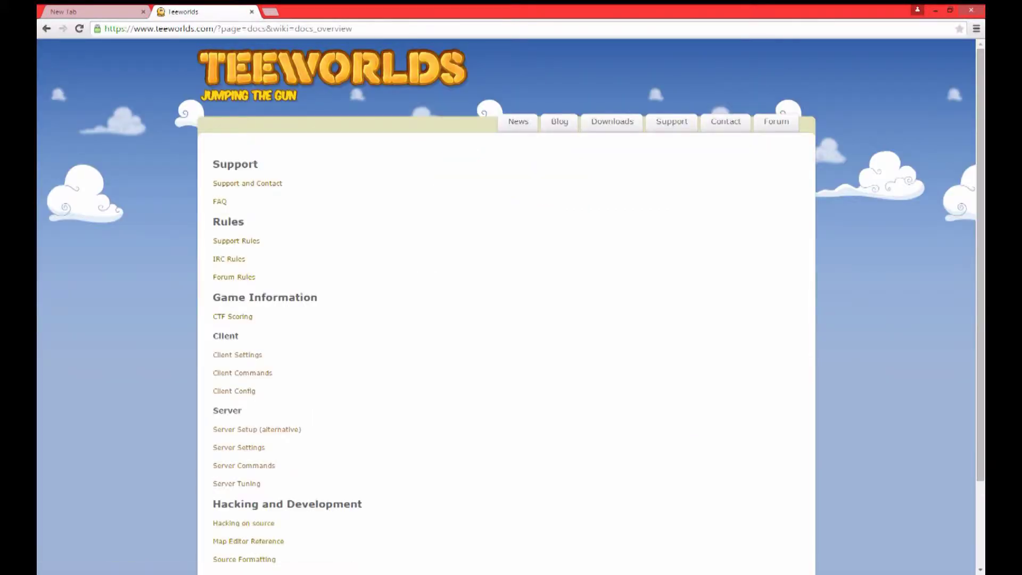
{"action": "right_click", "coordinate": [200, 11]}
{"action": "left_click", "coordinate": [271, 53]}
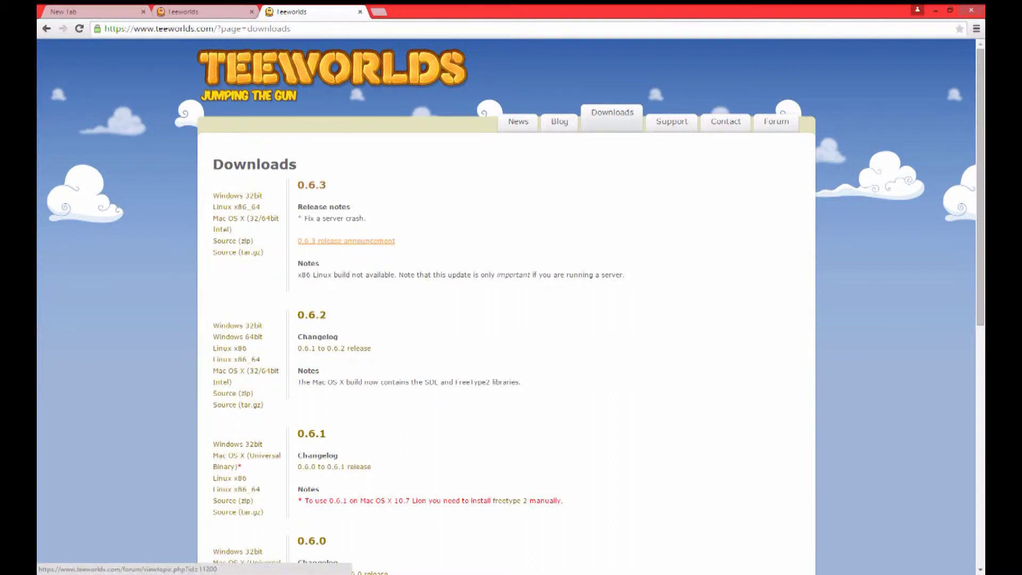
{"action": "left_click", "coordinate": [237, 196]}
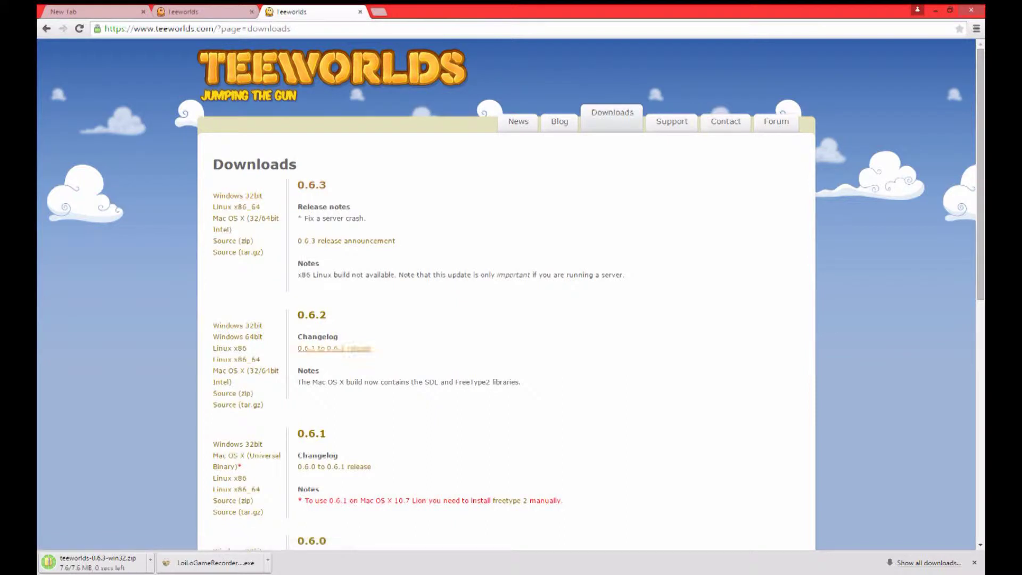
{"action": "left_click", "coordinate": [89, 563]}
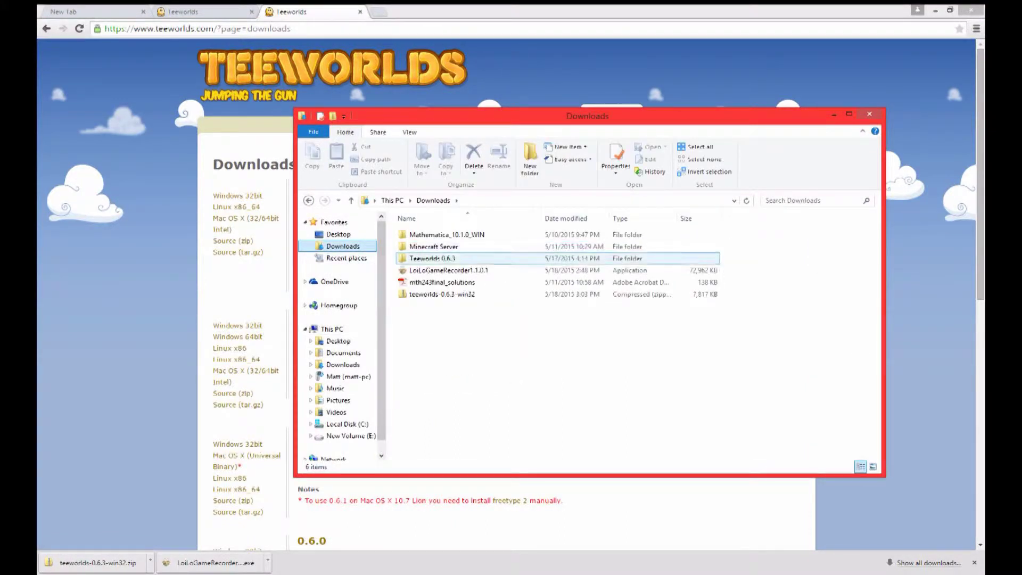
Step: Extract the Teeworlds zip to the suggested folder with Extract All
{"action": "right_click", "coordinate": [442, 294]}
{"action": "left_click", "coordinate": [504, 335]}
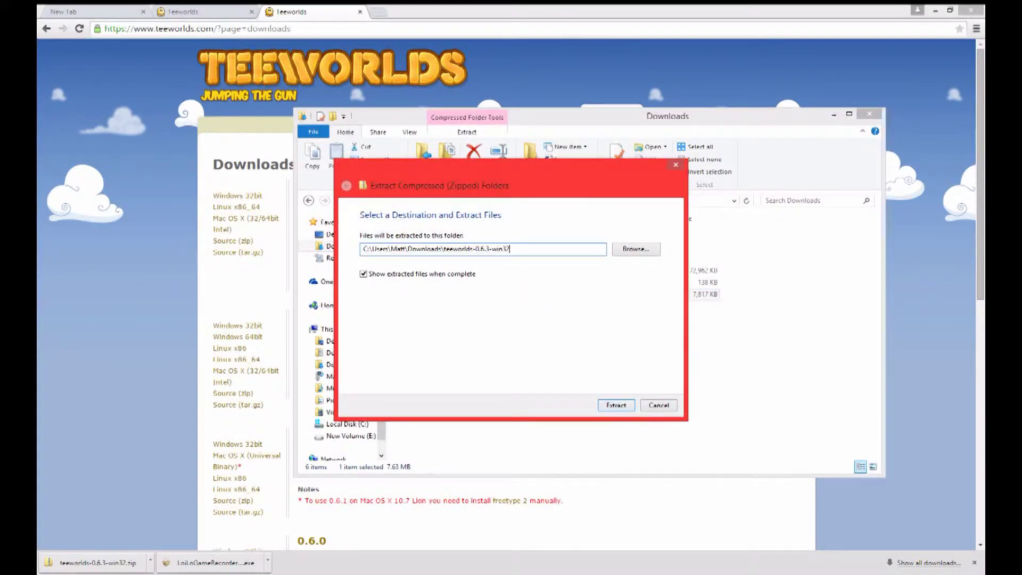
{"action": "key", "text": "Return"}
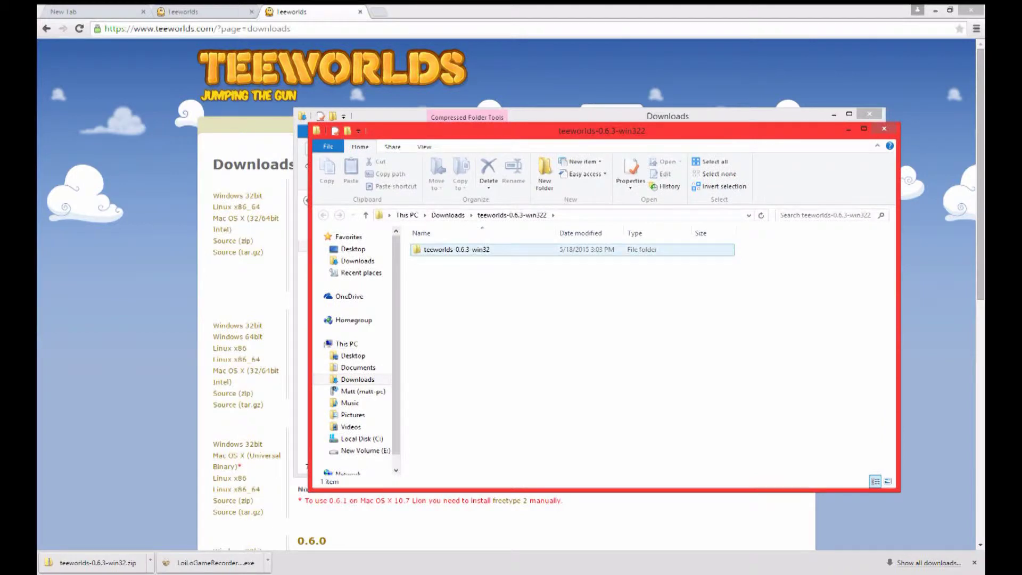
{"action": "left_click", "coordinate": [885, 128]}
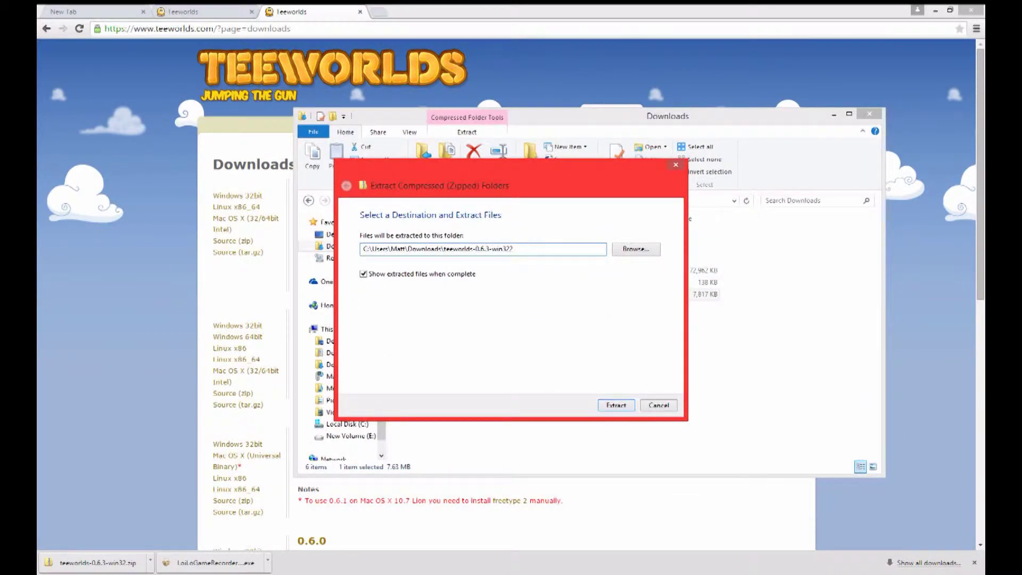
{"action": "key", "text": "Return"}
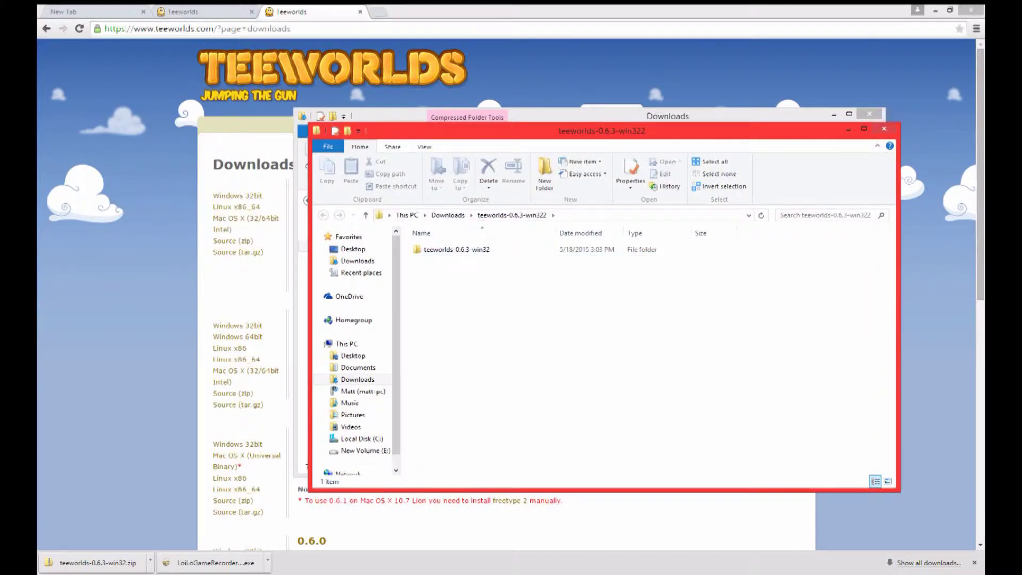
{"action": "left_click", "coordinate": [884, 129]}
Step: Rename the extracted folder to 'Example Teeworlds' and open it
{"action": "left_click", "coordinate": [443, 271]}
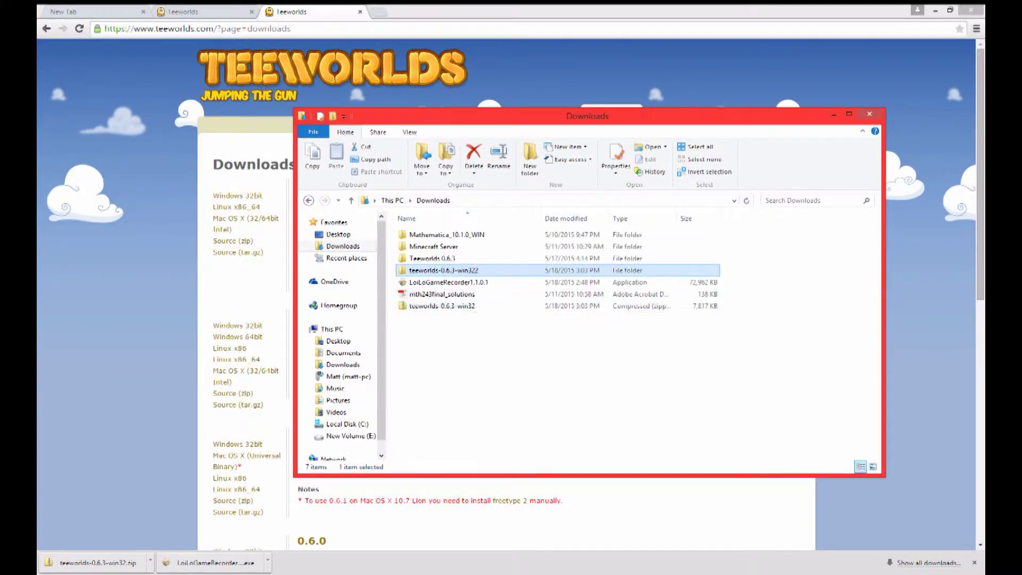
{"action": "key", "text": "F2"}
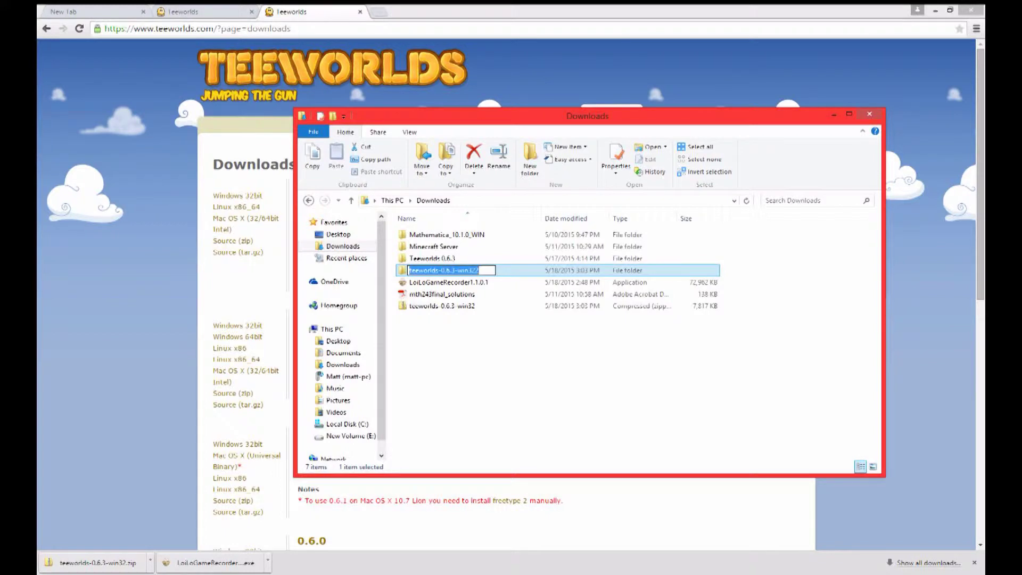
{"action": "type", "text": "t"}
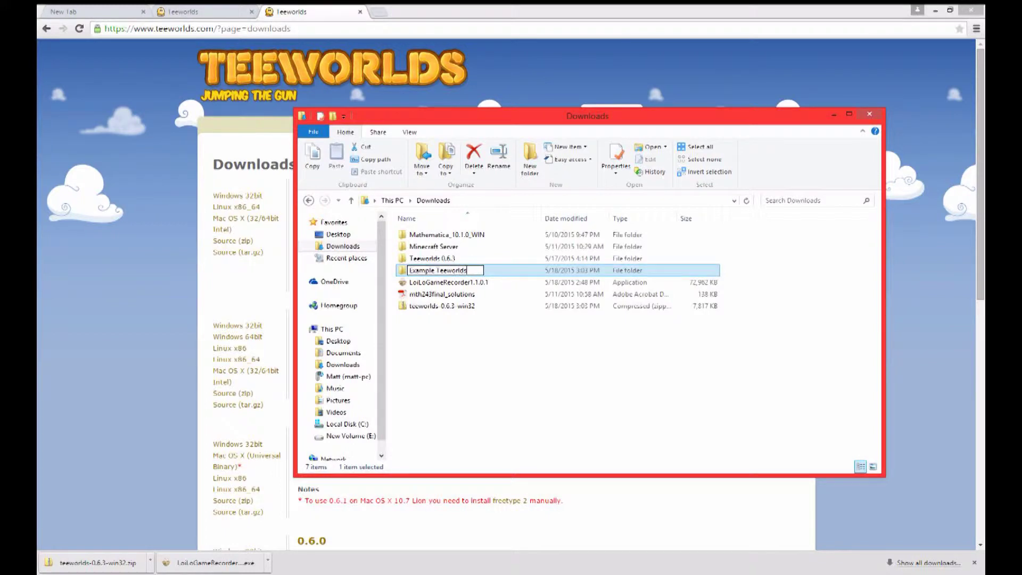
{"action": "key", "text": "Return"}
{"action": "key", "text": "Return"}
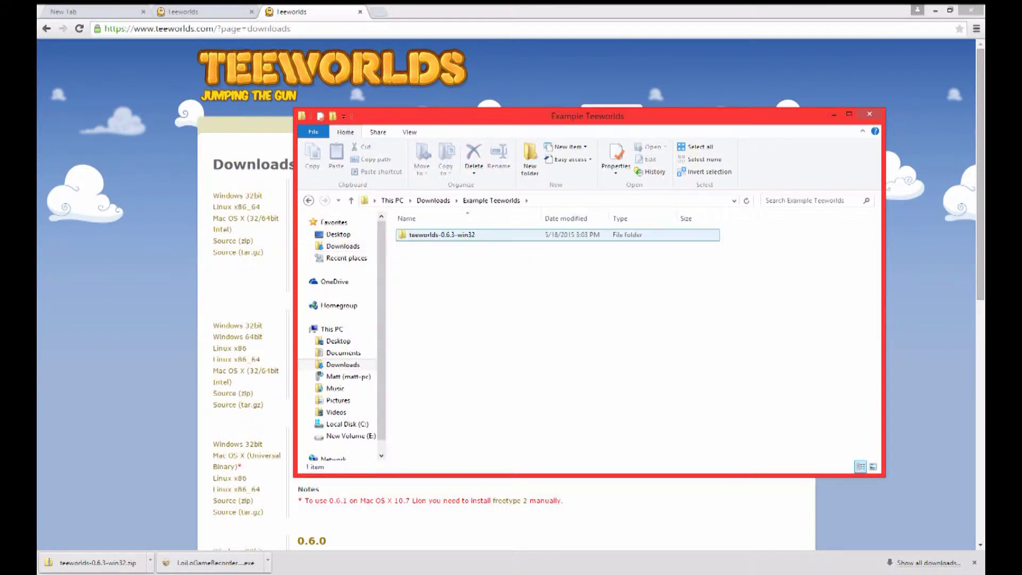
{"action": "key", "text": "Return"}
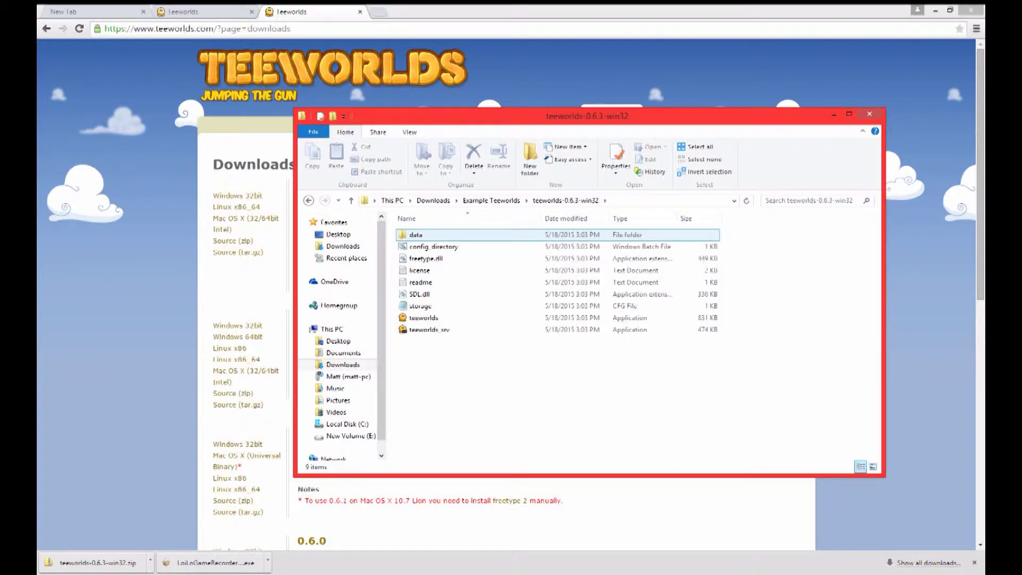
Step: Launch the teeworlds_srv server application from the game folder
{"action": "double_click", "coordinate": [428, 330]}
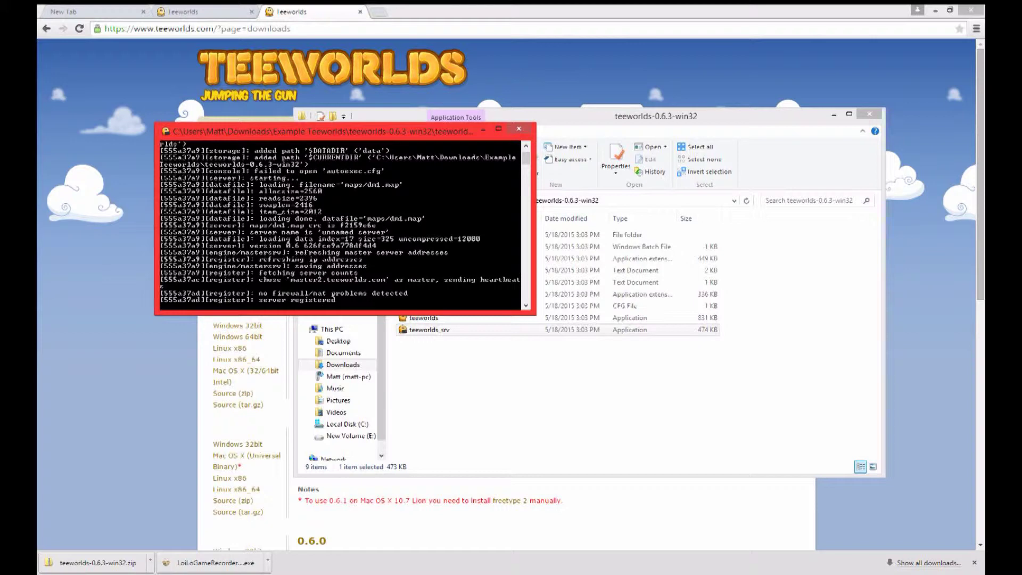
{"action": "right_click", "coordinate": [451, 382]}
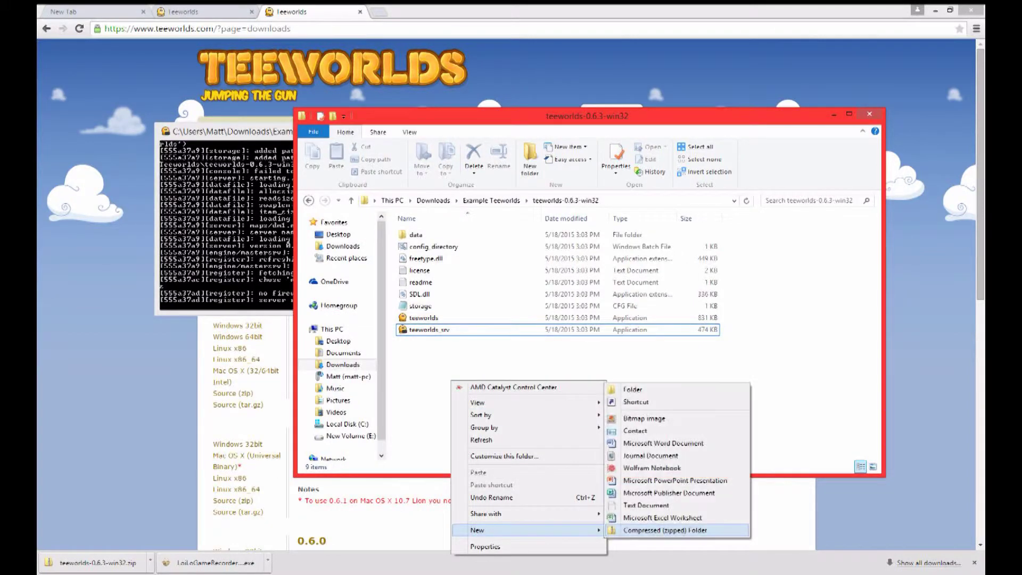
{"action": "left_click", "coordinate": [648, 506]}
{"action": "left_click", "coordinate": [223, 199]}
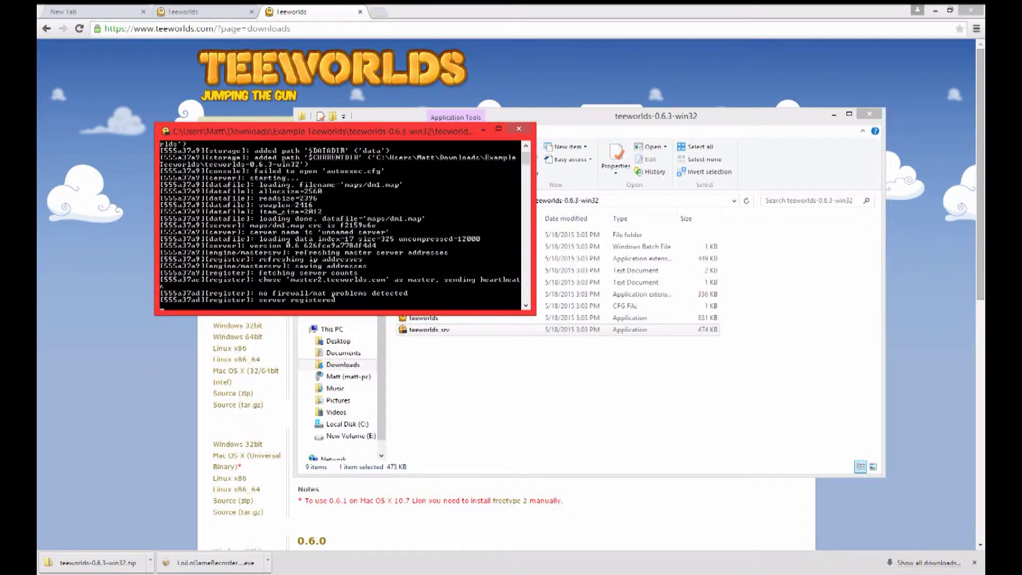
Step: Create a New Text Document with its default name in the game folder
{"action": "right_click", "coordinate": [452, 382]}
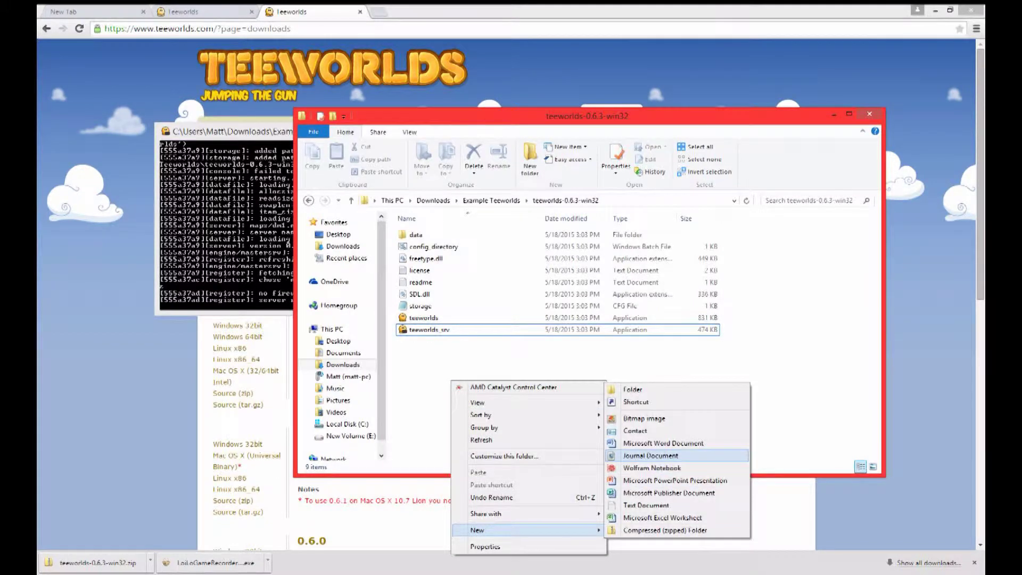
{"action": "left_click", "coordinate": [663, 505]}
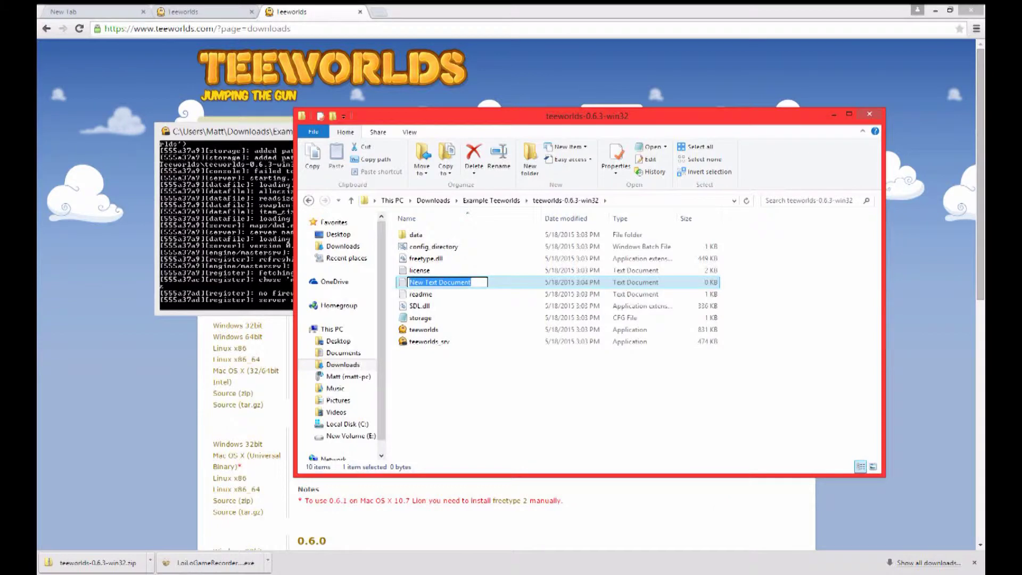
{"action": "key", "text": "Return"}
Step: Save the blank text document as autoexec.cfg with file type All Files, then close Notepad
{"action": "double_click", "coordinate": [440, 283]}
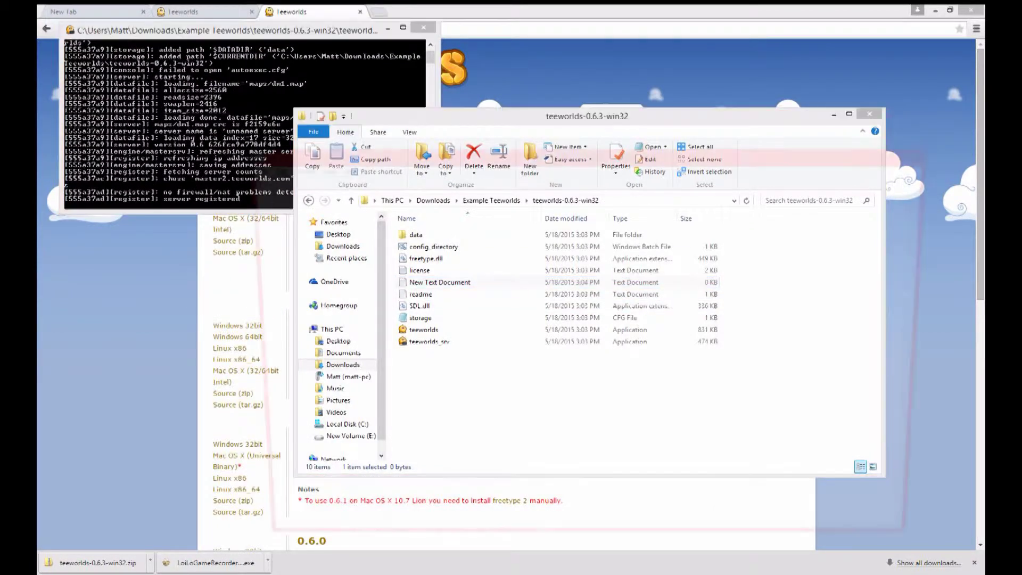
{"action": "left_click", "coordinate": [264, 168]}
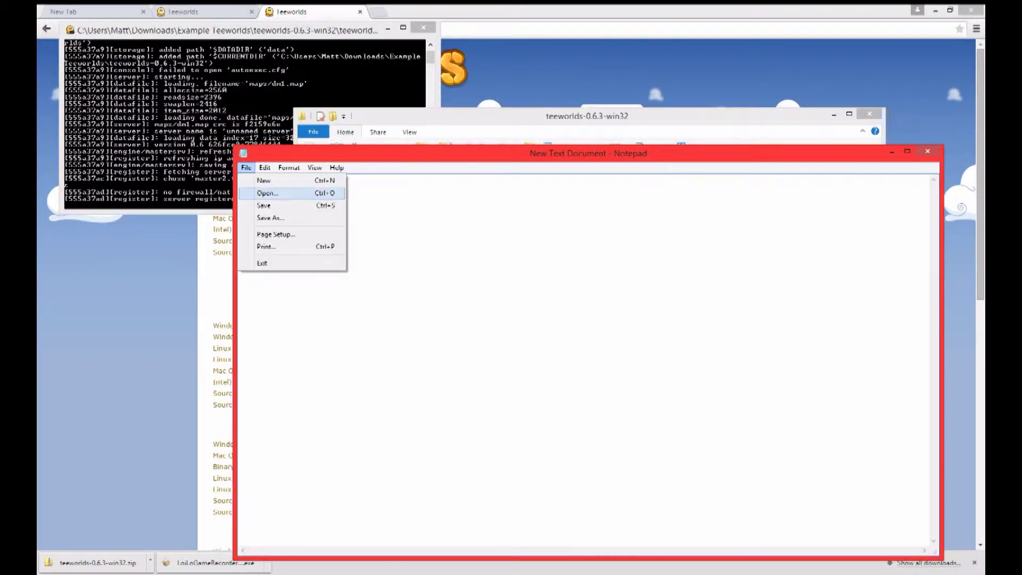
{"action": "left_click", "coordinate": [270, 218]}
{"action": "type", "text": "autoexec.cfg"}
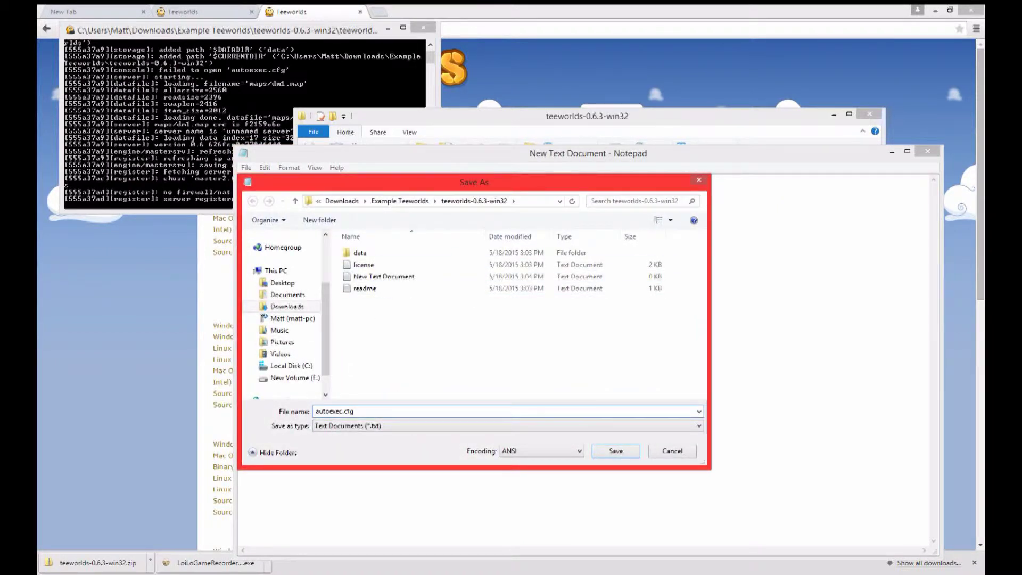
{"action": "left_click", "coordinate": [507, 426]}
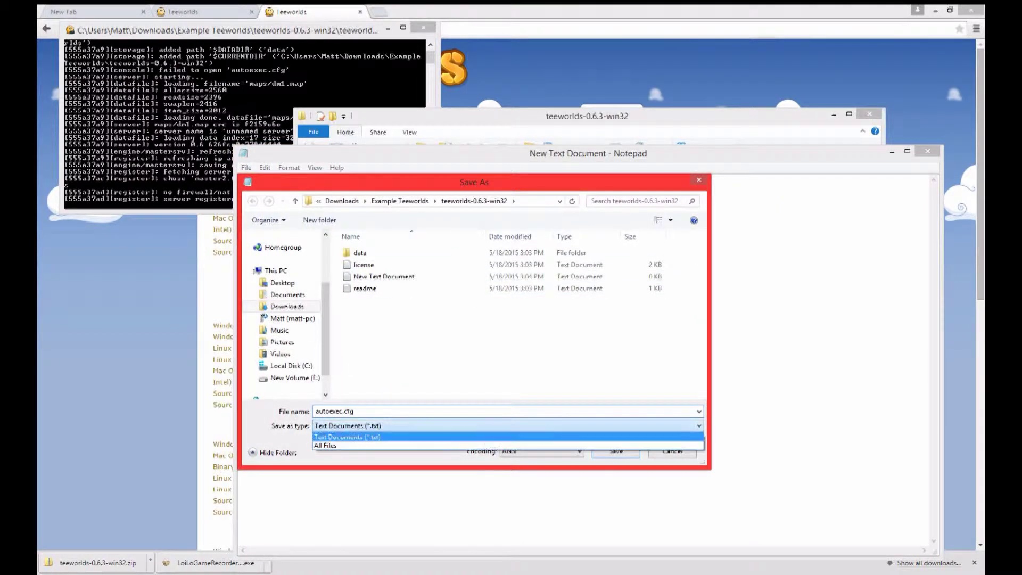
{"action": "left_click", "coordinate": [344, 440]}
{"action": "key", "text": "Return"}
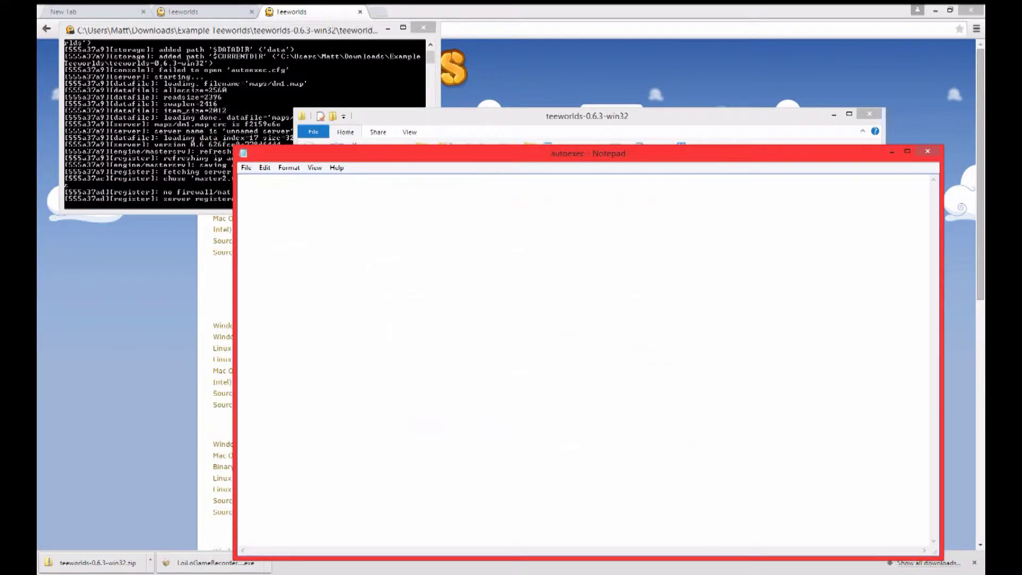
{"action": "left_click", "coordinate": [927, 153]}
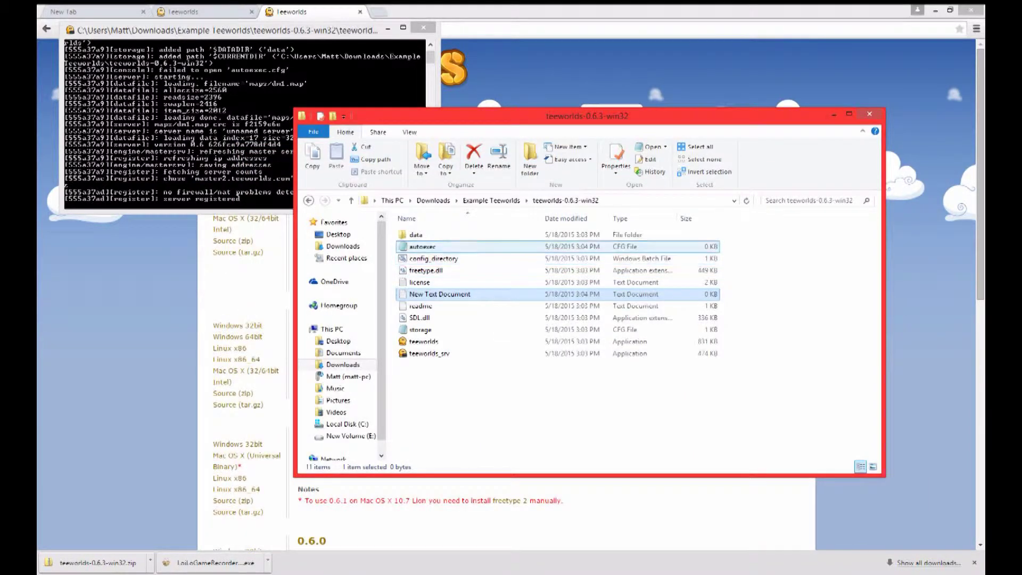
Step: Delete the leftover New Text Document and return to the Example Teeworlds folder
{"action": "left_click", "coordinate": [423, 246]}
{"action": "left_click", "coordinate": [439, 294]}
{"action": "key", "text": "Delete"}
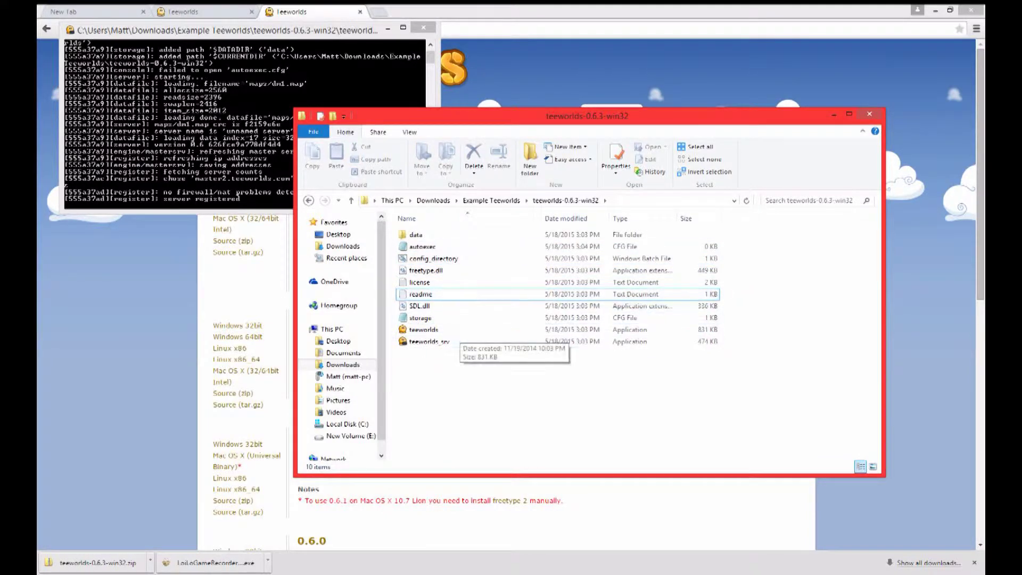
{"action": "left_click", "coordinate": [429, 341]}
{"action": "key", "text": "BackSpace"}
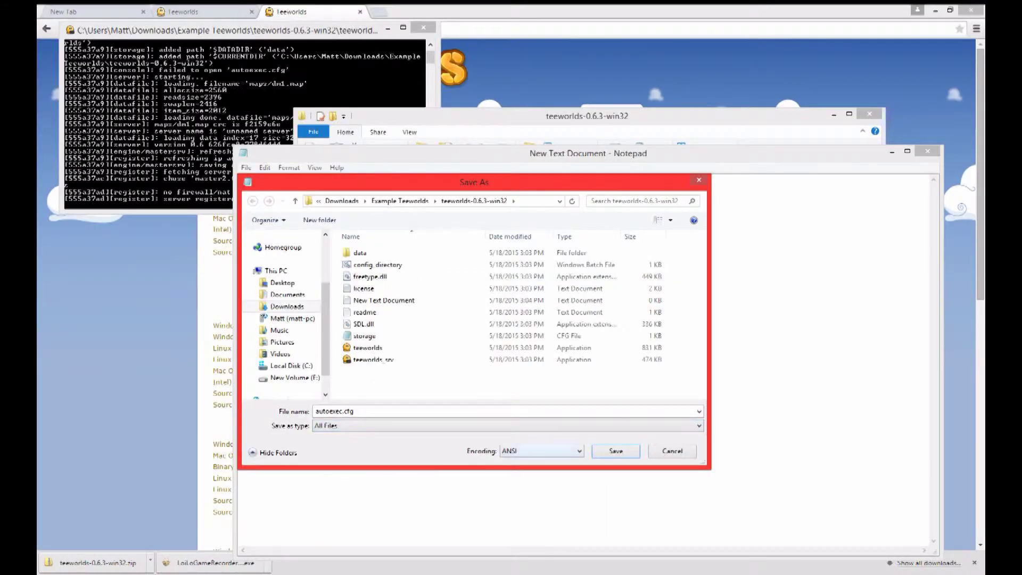
{"action": "left_click", "coordinate": [616, 452]}
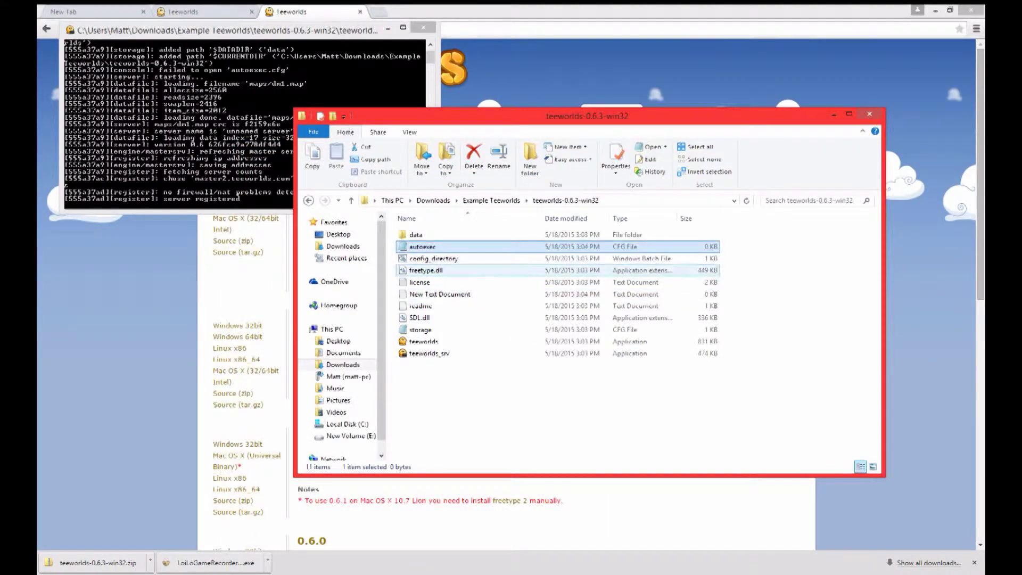
{"action": "key", "text": "Delete"}
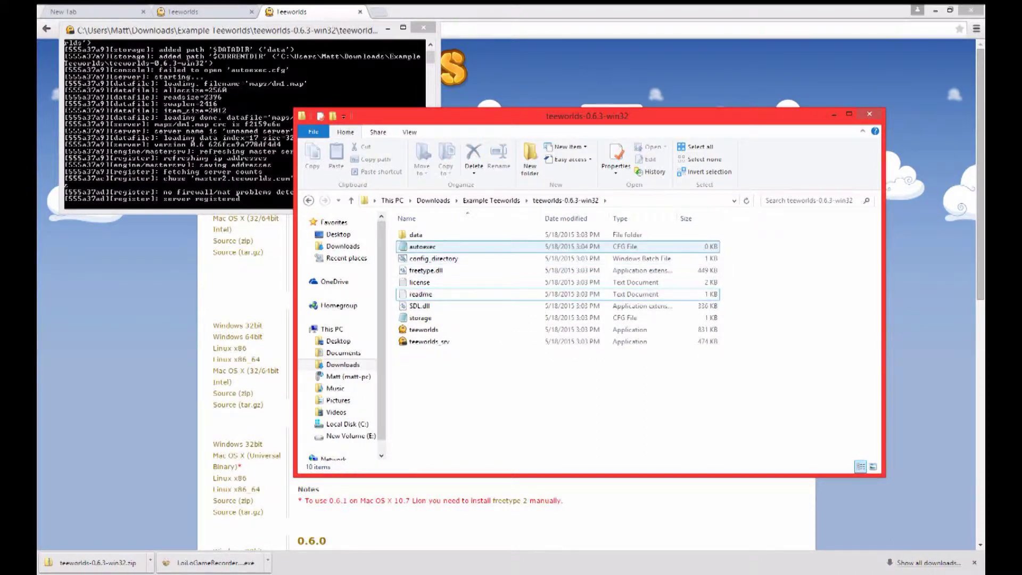
{"action": "left_click", "coordinate": [429, 341]}
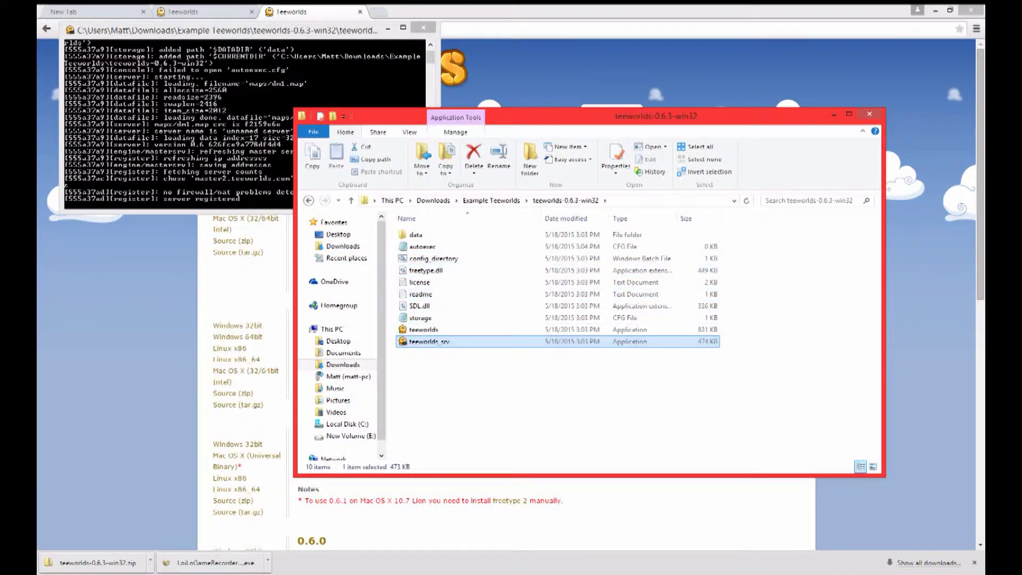
{"action": "key", "text": "BackSpace"}
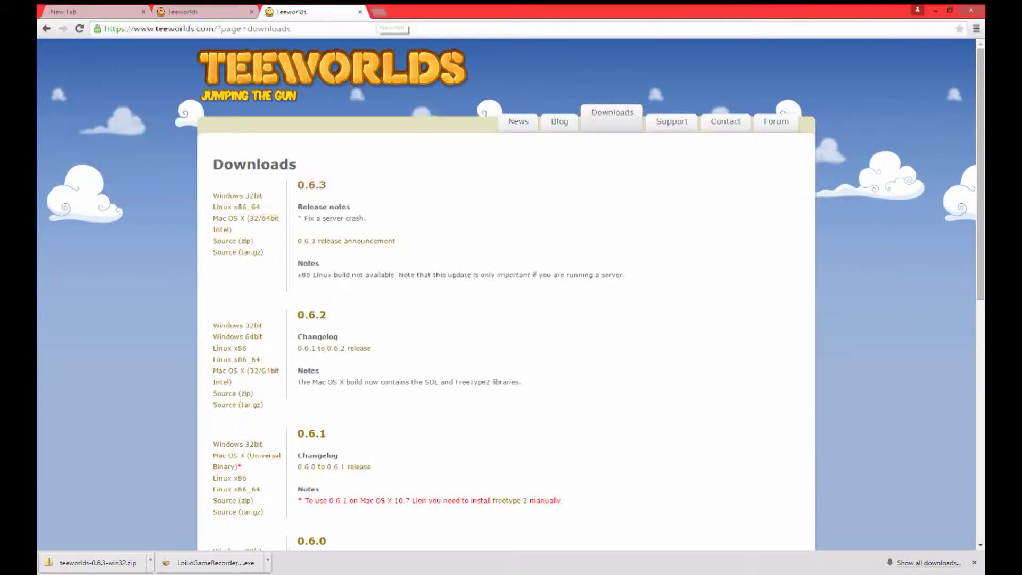
Step: Open Server Settings in the Teeworlds docs tab and select the engine settings table
{"action": "key", "text": "ctrl+t"}
{"action": "left_click", "coordinate": [204, 12]}
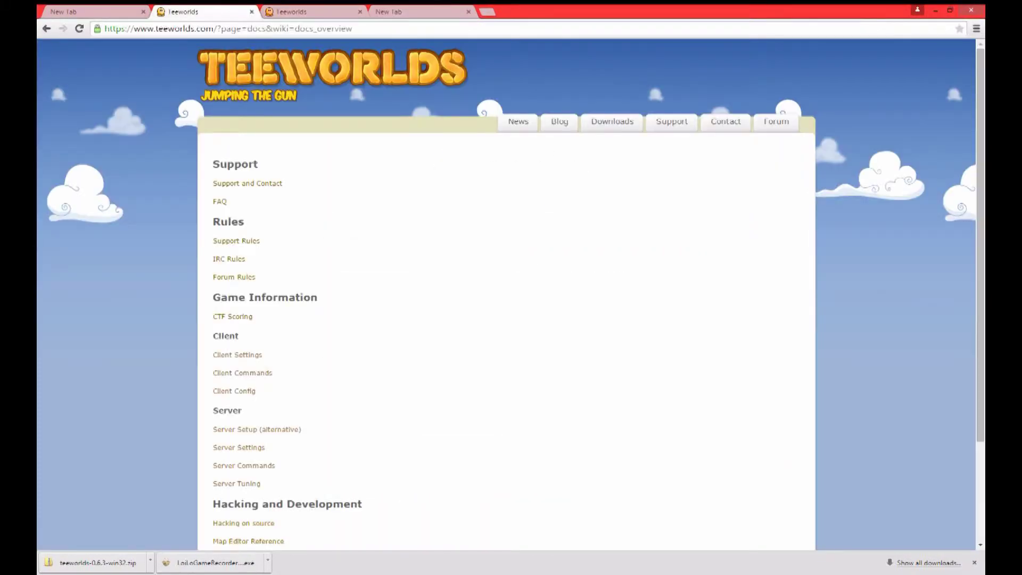
{"action": "left_click", "coordinate": [238, 448]}
{"action": "scroll", "coordinate": [511, 320], "scroll_direction": "down", "scroll_amount": 4}
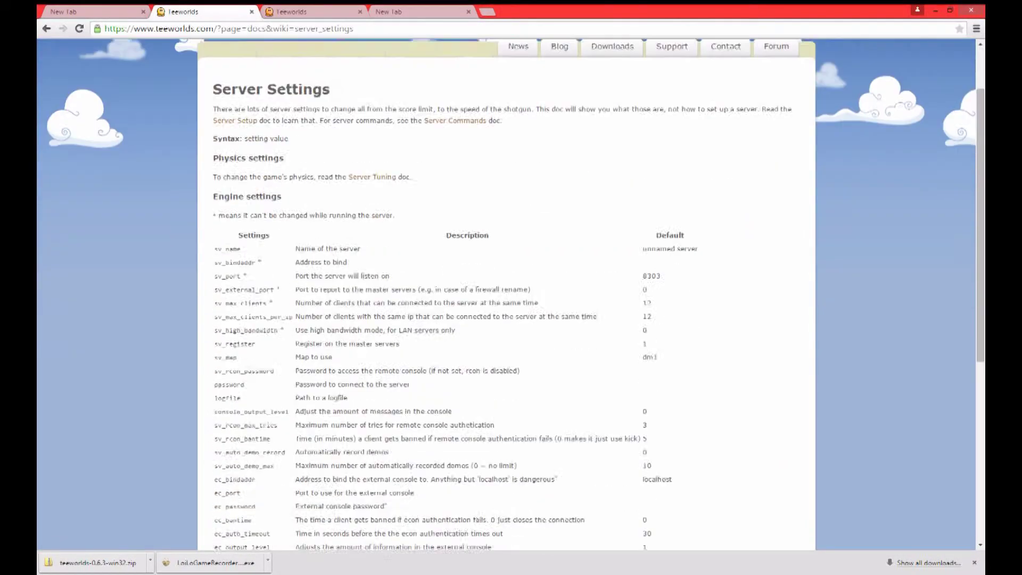
{"action": "left_click_drag", "start_coordinate": [215, 169], "coordinate": [647, 471]}
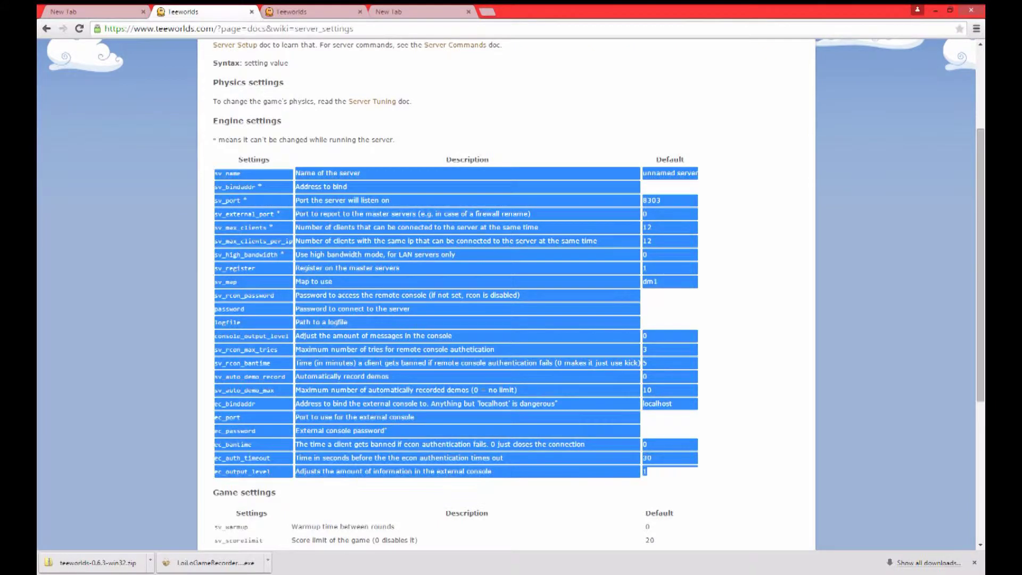
{"action": "key", "text": "ctrl+c"}
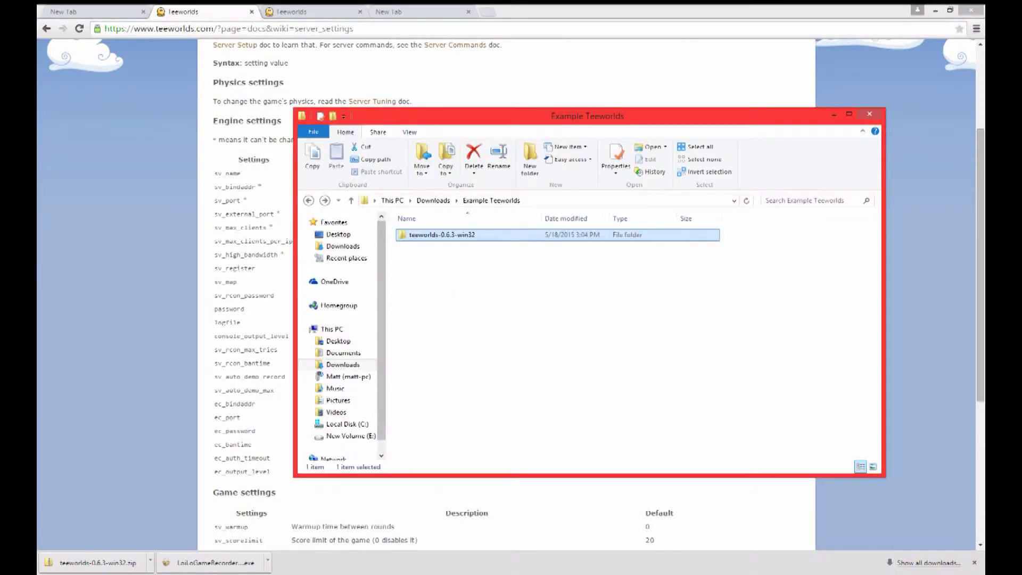
Step: Open Teeworlds 0.6.3's existing autoexec.cfg and select all its server settings
{"action": "left_click", "coordinate": [433, 200]}
{"action": "left_click", "coordinate": [432, 270]}
{"action": "double_click", "coordinate": [432, 270]}
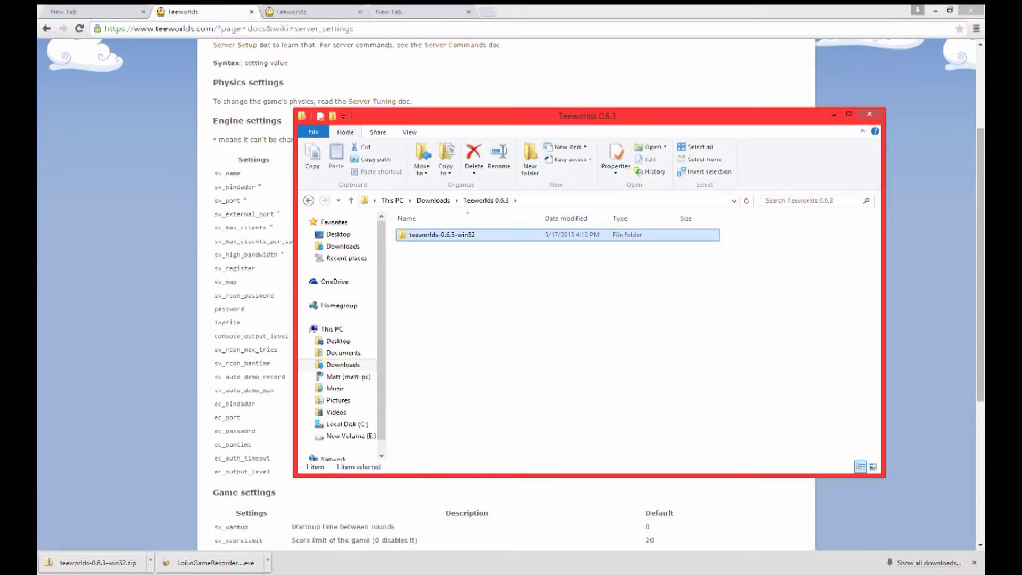
{"action": "double_click", "coordinate": [435, 236]}
{"action": "double_click", "coordinate": [423, 271]}
{"action": "key", "text": "ctrl+a"}
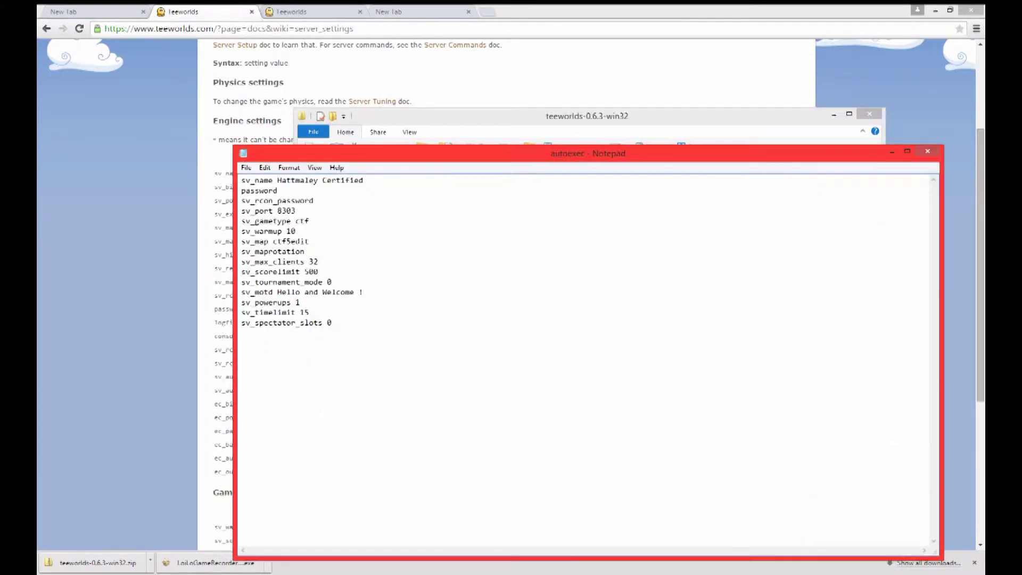
{"action": "left_click_drag", "start_coordinate": [336, 328], "coordinate": [242, 179]}
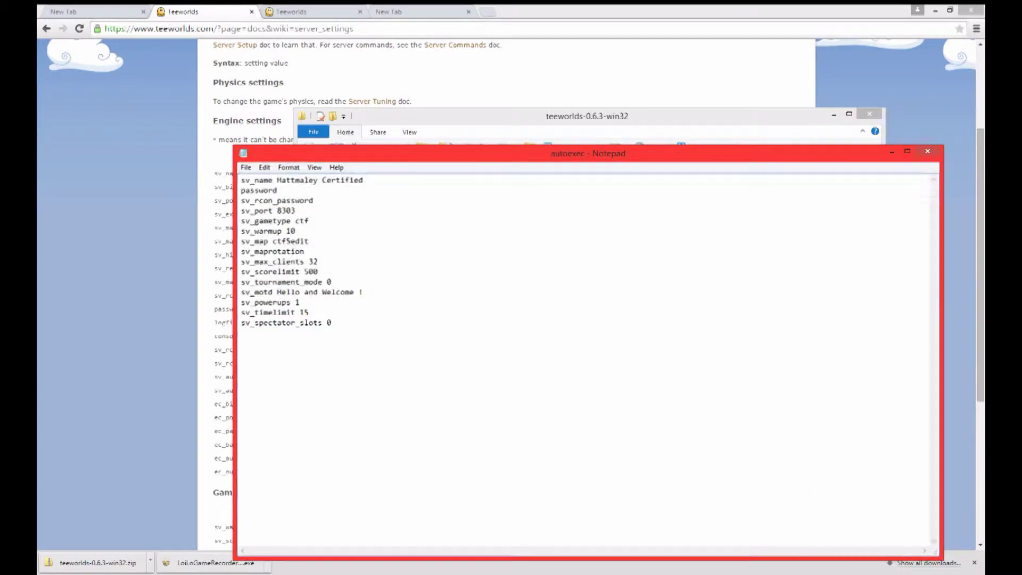
Step: Paste the copied settings into the new autoexec.cfg, save it, and close Notepad
{"action": "left_click", "coordinate": [433, 199]}
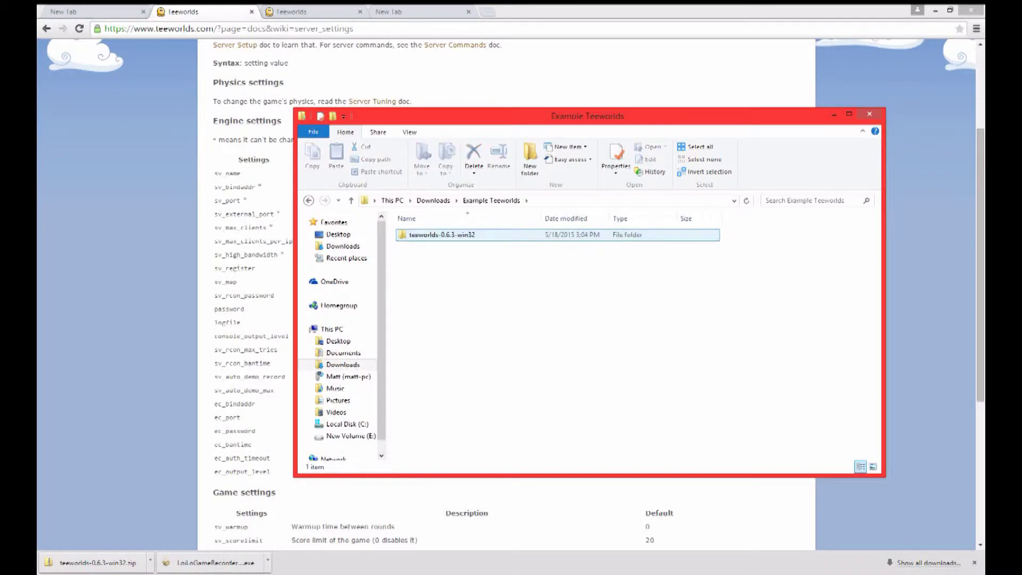
{"action": "key", "text": "ctrl+v"}
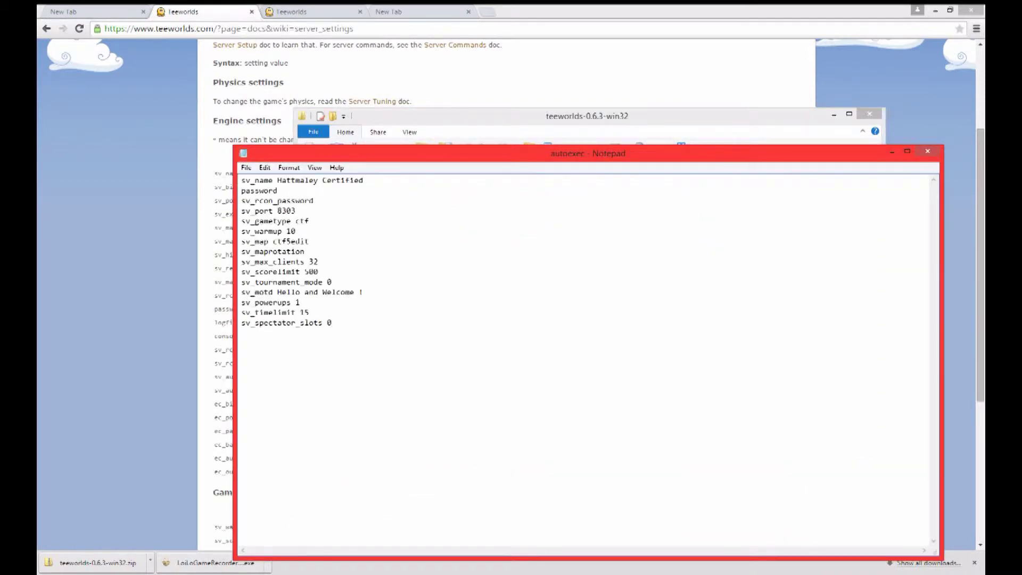
{"action": "left_click", "coordinate": [247, 168]}
{"action": "key", "text": "Escape"}
{"action": "left_click", "coordinate": [927, 151]}
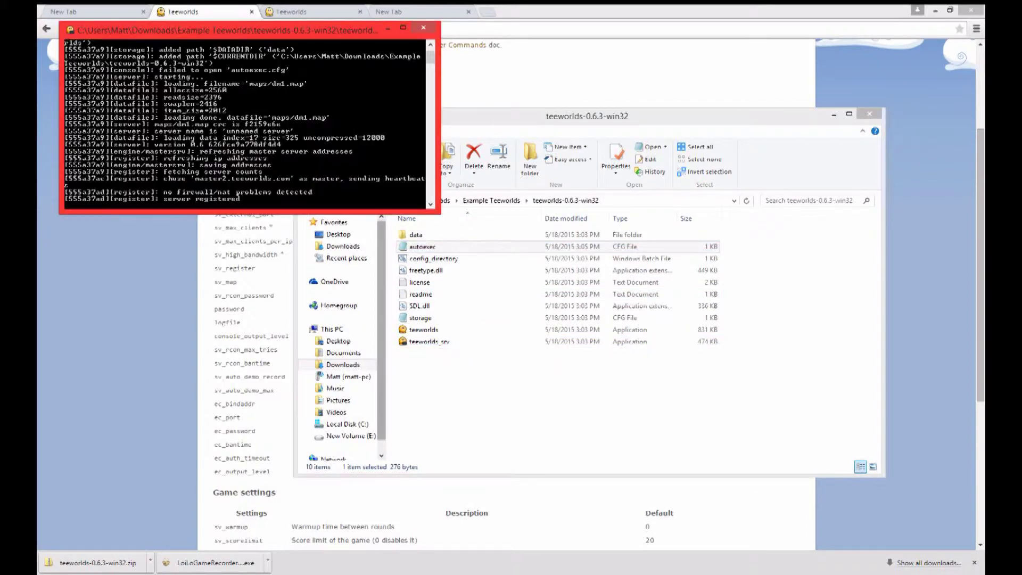
Step: Test-run the teeworlds_srv server and teeworlds client, closing and relaunching the server console
{"action": "left_click", "coordinate": [421, 318]}
{"action": "double_click", "coordinate": [429, 341]}
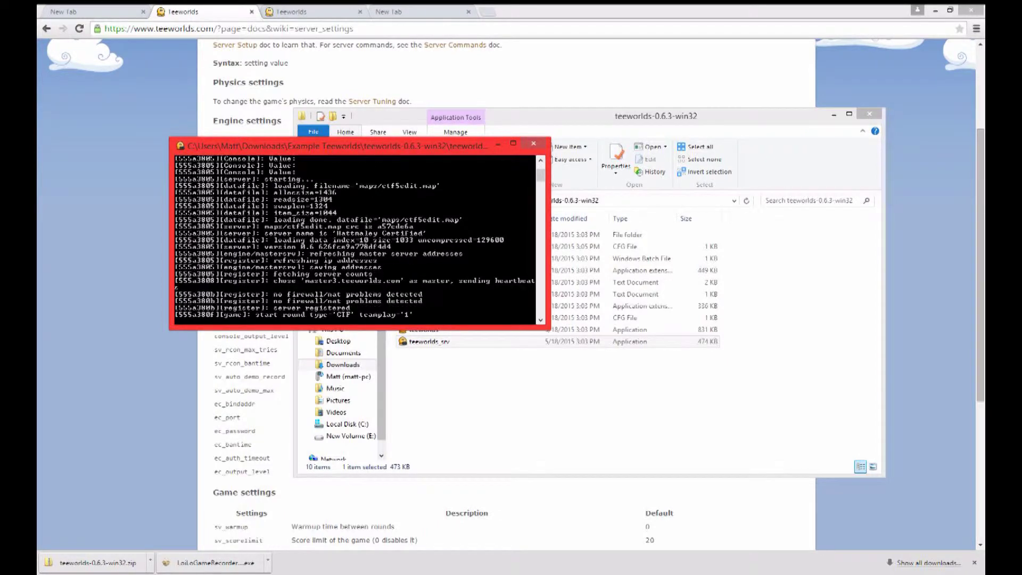
{"action": "left_click", "coordinate": [533, 145]}
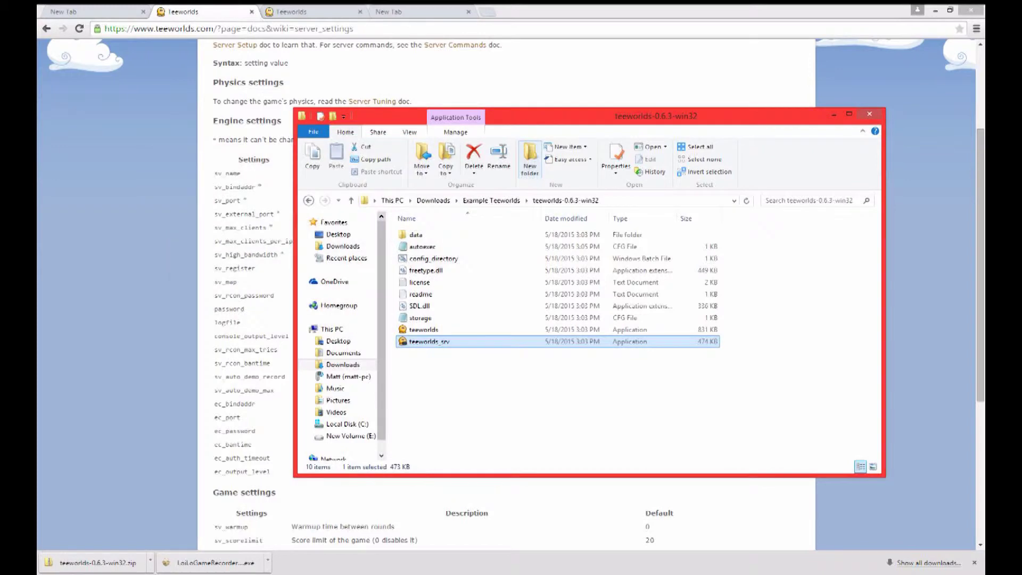
{"action": "key", "text": "Return"}
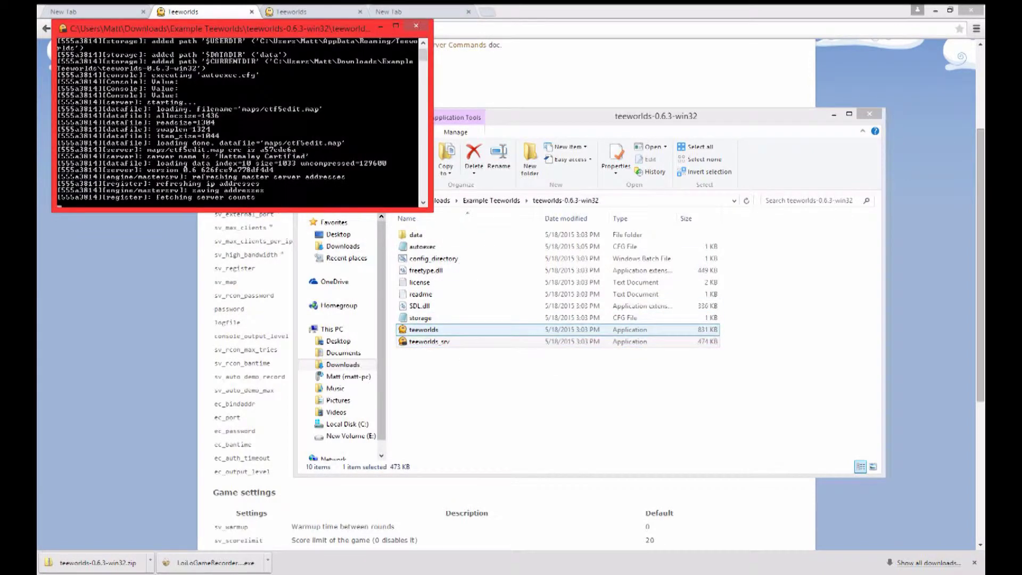
{"action": "double_click", "coordinate": [423, 330]}
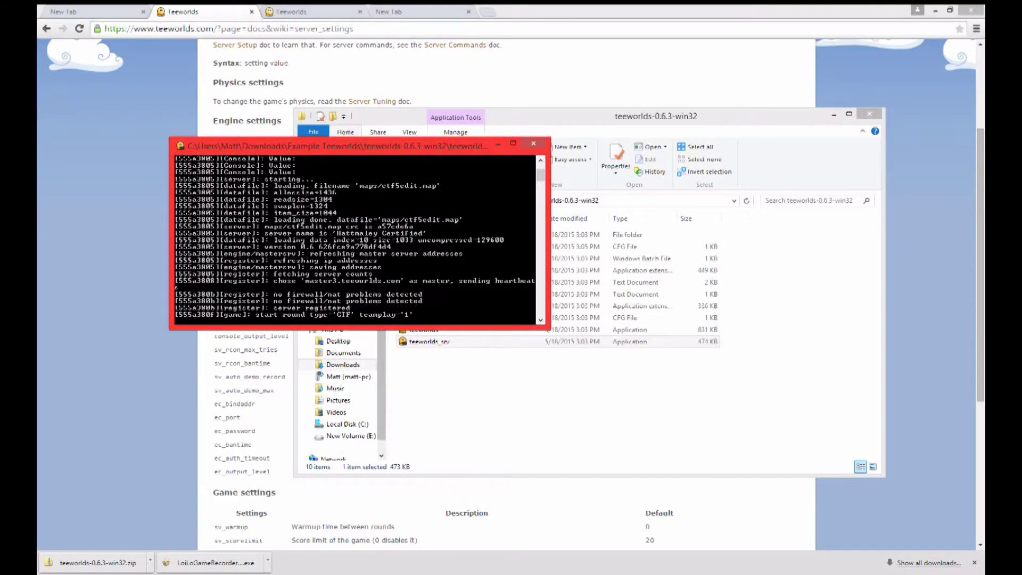
{"action": "left_click", "coordinate": [533, 145]}
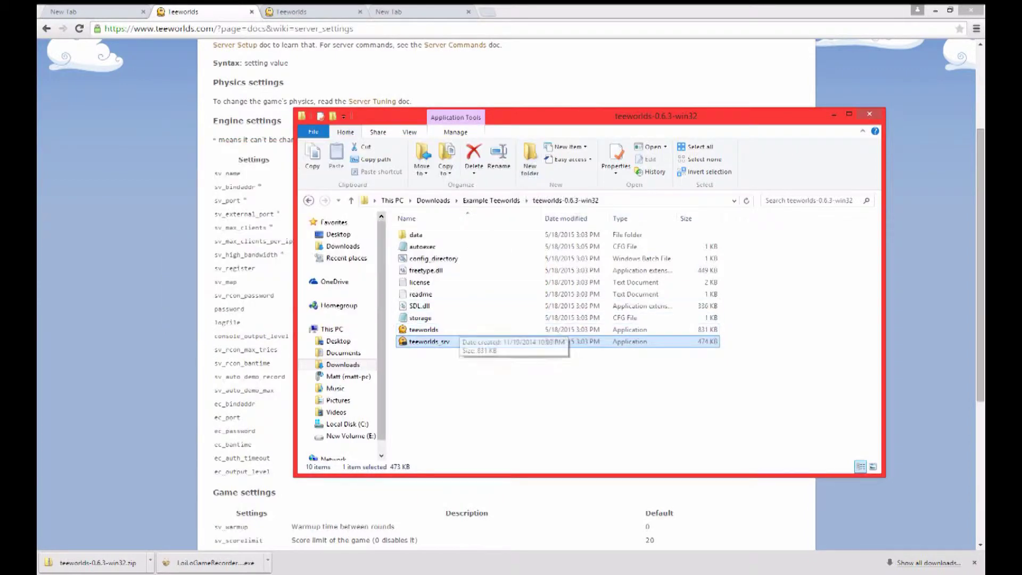
{"action": "double_click", "coordinate": [429, 341]}
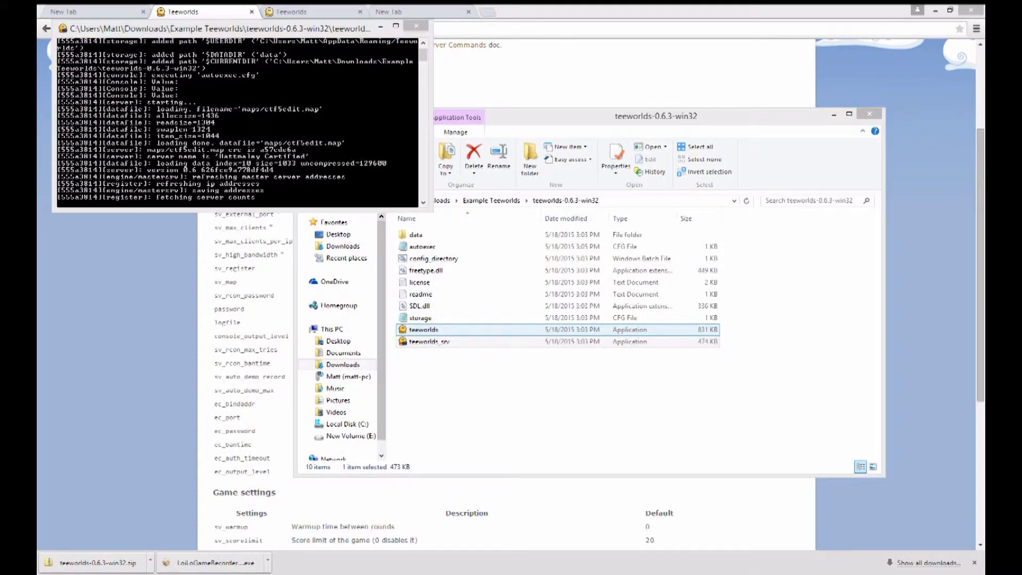
{"action": "double_click", "coordinate": [423, 329]}
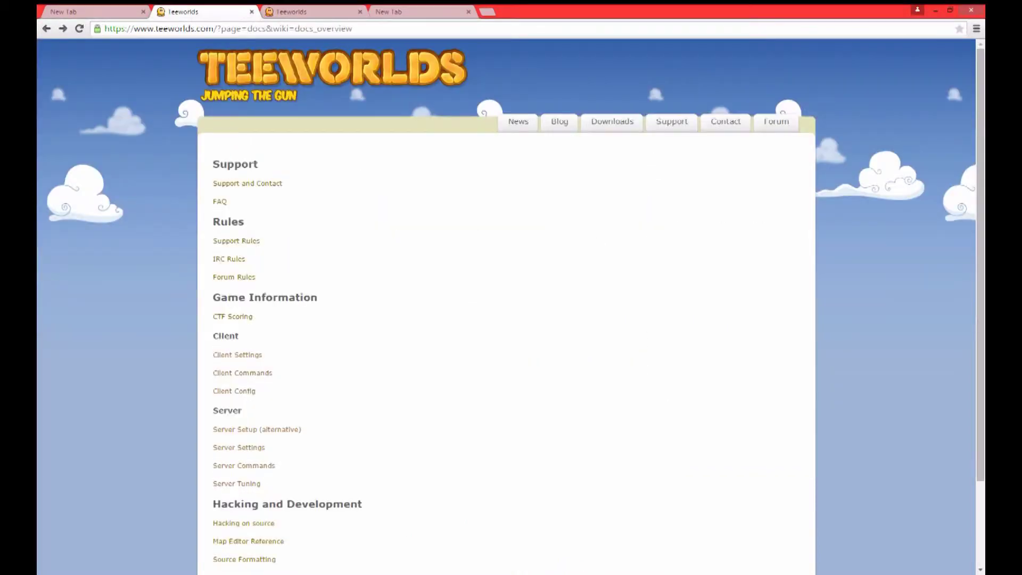
Step: Open the Server Setup doc and select the 'teeworlds_srv.exe -f serverconfig.cfg' command
{"action": "left_click", "coordinate": [236, 429]}
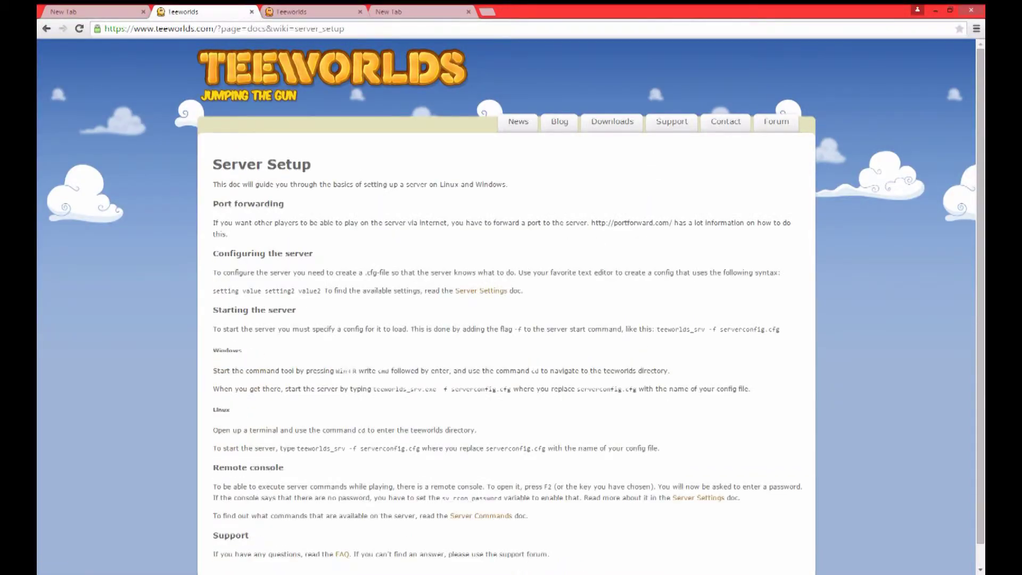
{"action": "left_click_drag", "start_coordinate": [372, 389], "coordinate": [512, 390]}
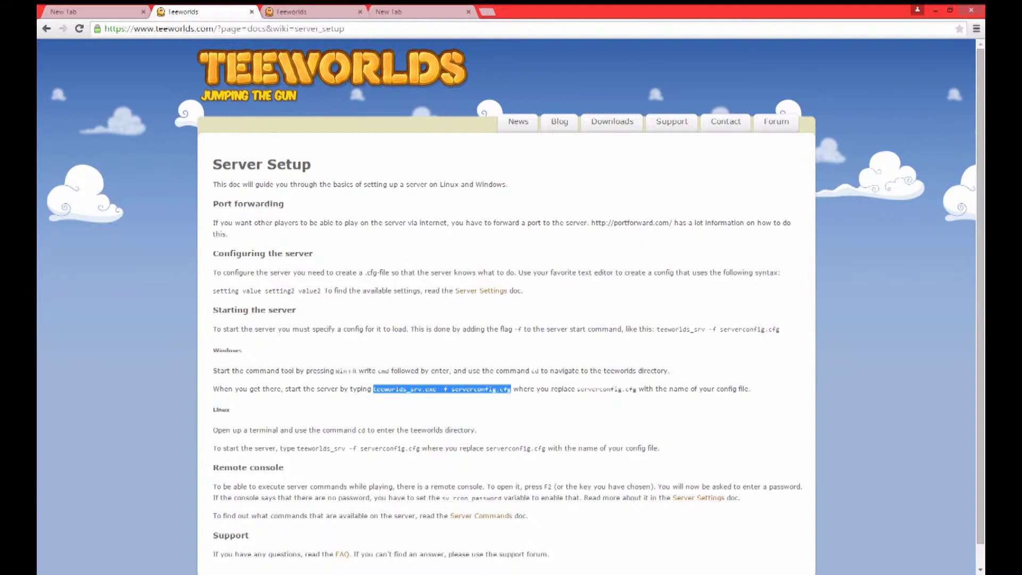
{"action": "key", "text": "alt+Tab"}
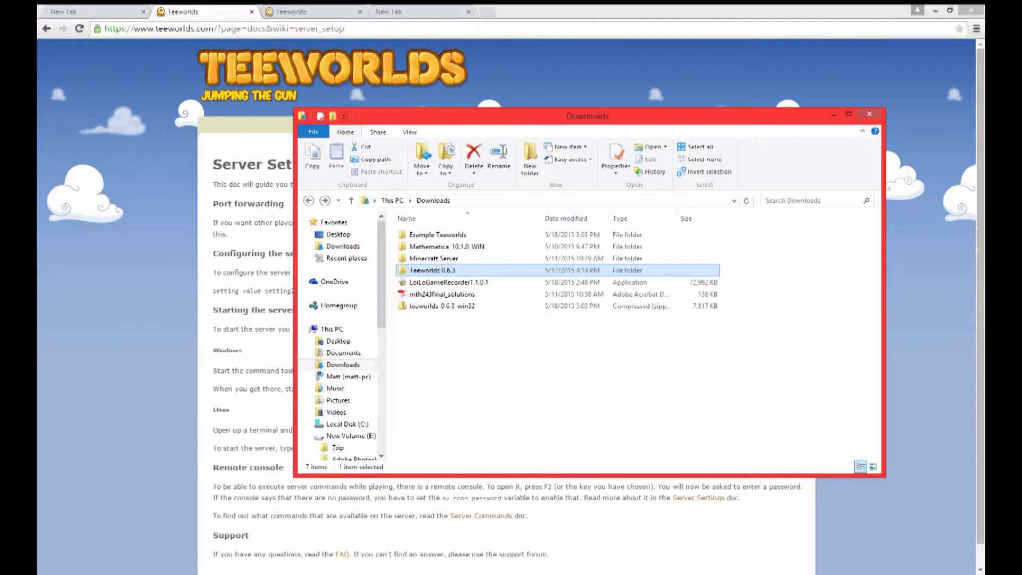
Step: In teeworlds-0.6.3-win32, create a new text document and begin saving it under a new name
{"action": "left_click", "coordinate": [431, 271]}
{"action": "double_click", "coordinate": [438, 234]}
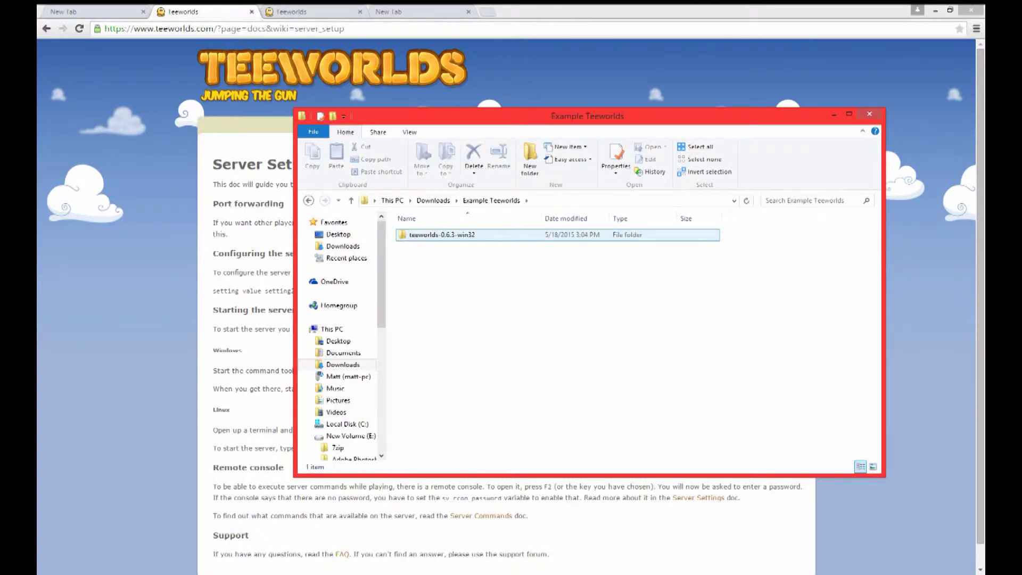
{"action": "double_click", "coordinate": [438, 234]}
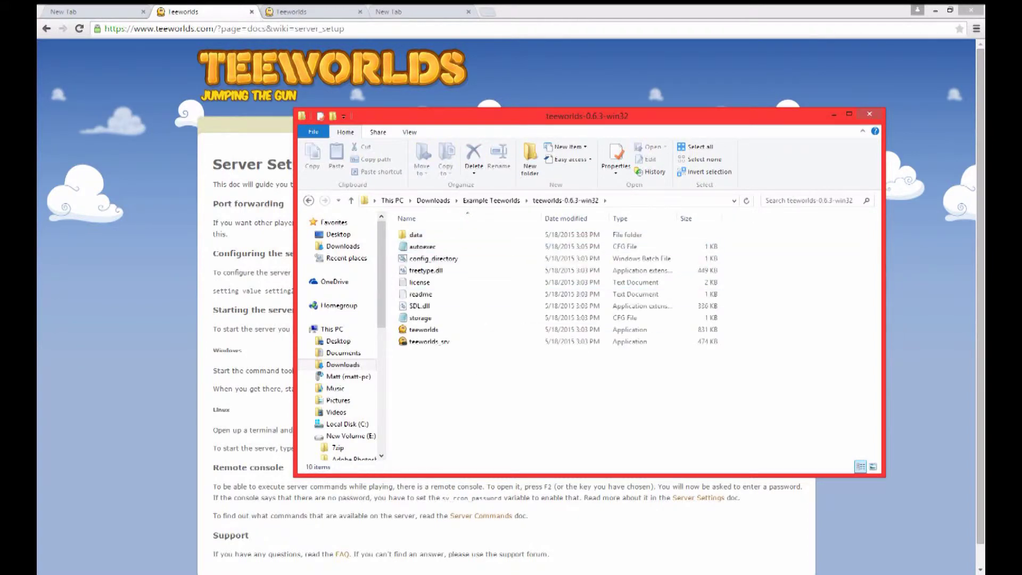
{"action": "right_click", "coordinate": [439, 360]}
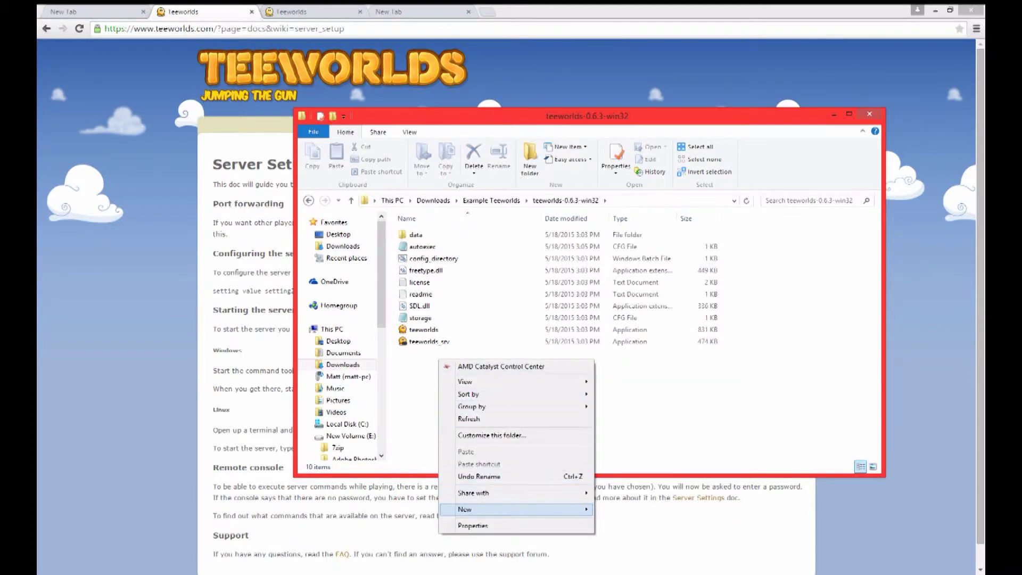
{"action": "left_click", "coordinate": [633, 484]}
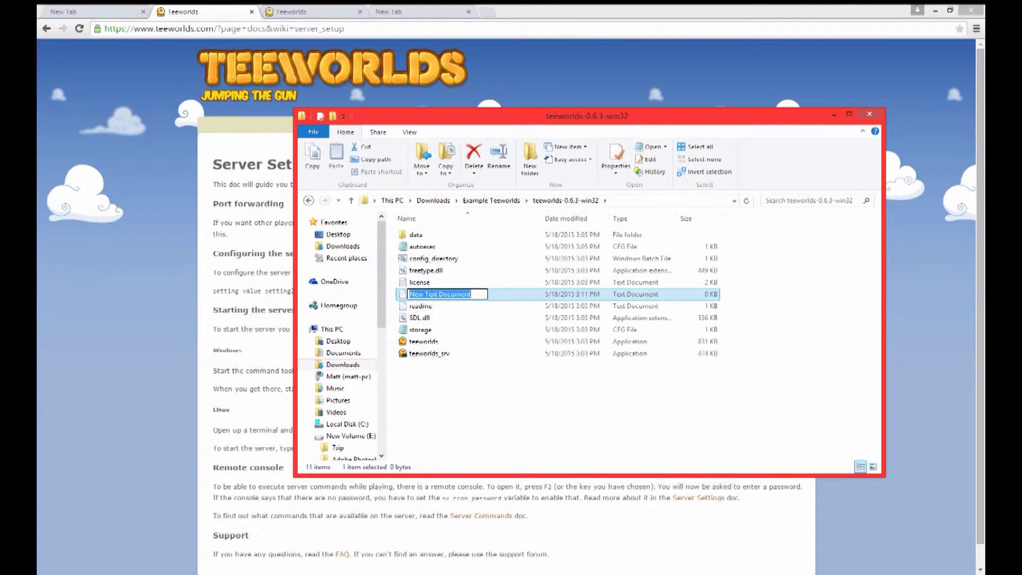
{"action": "key", "text": "Return"}
{"action": "double_click", "coordinate": [440, 295]}
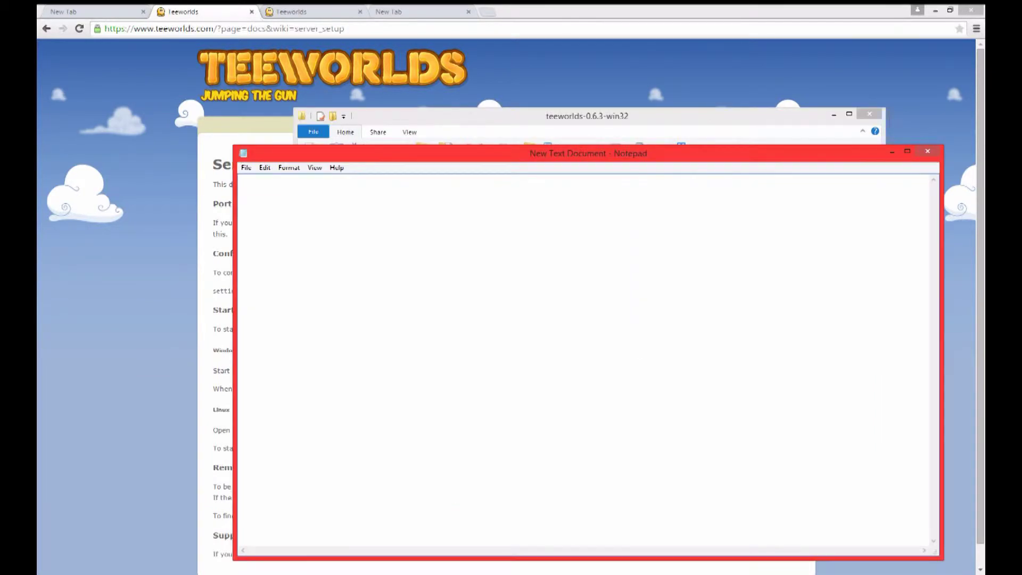
{"action": "type", "text": "teeworlds_srv.exe -f serverconfig.cfg"}
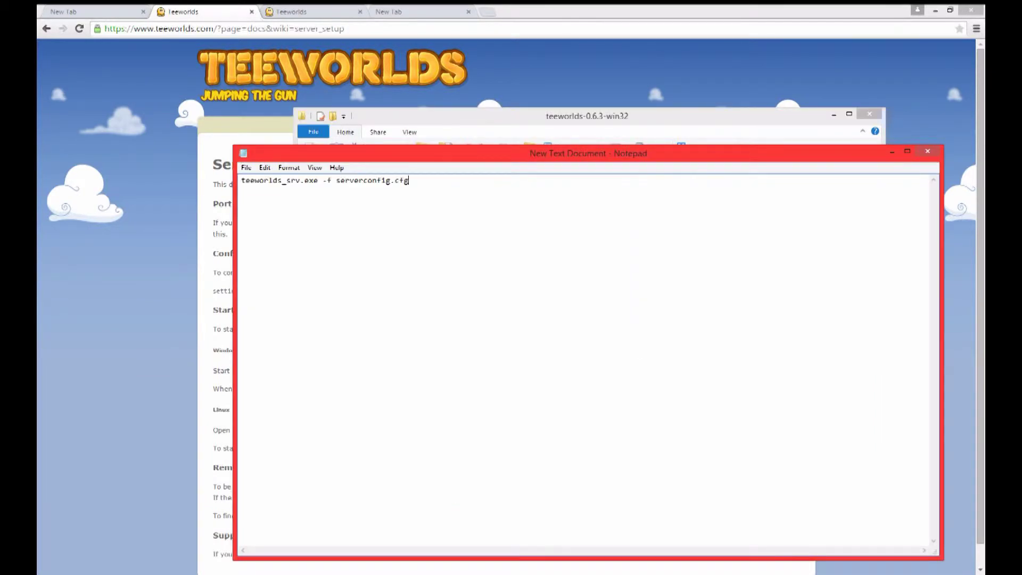
{"action": "left_click", "coordinate": [247, 167]}
{"action": "left_click", "coordinate": [264, 213]}
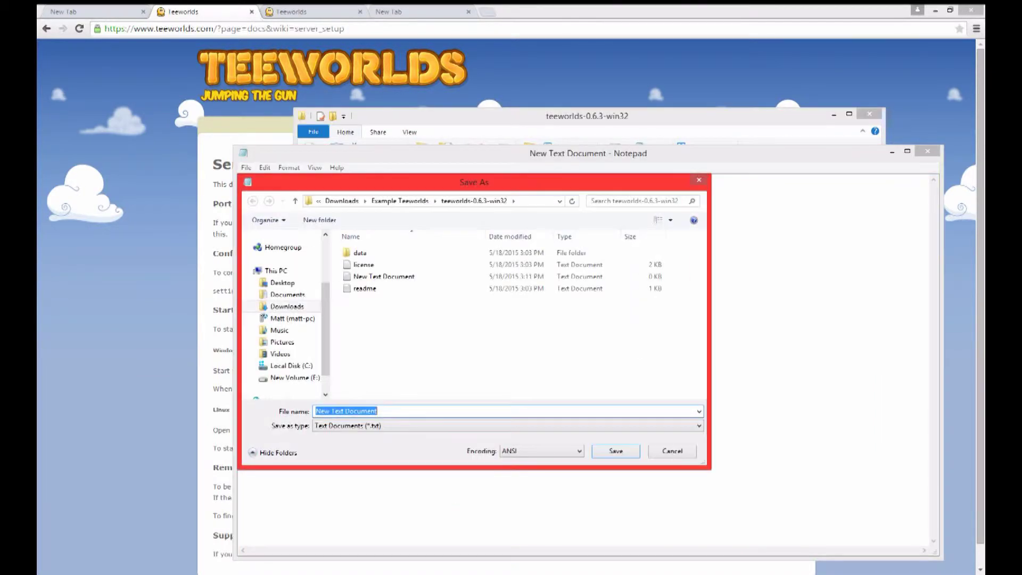
{"action": "type", "text": "start"}
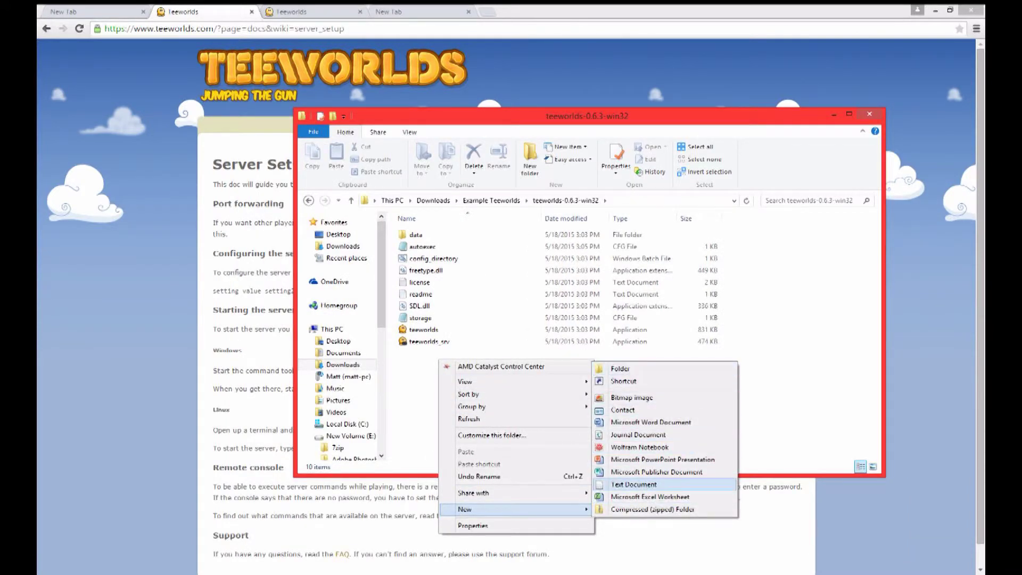
Step: Create another text document and save it as startup.bat with All Files type
{"action": "left_click", "coordinate": [663, 484]}
{"action": "key", "text": "Return"}
{"action": "double_click", "coordinate": [440, 294]}
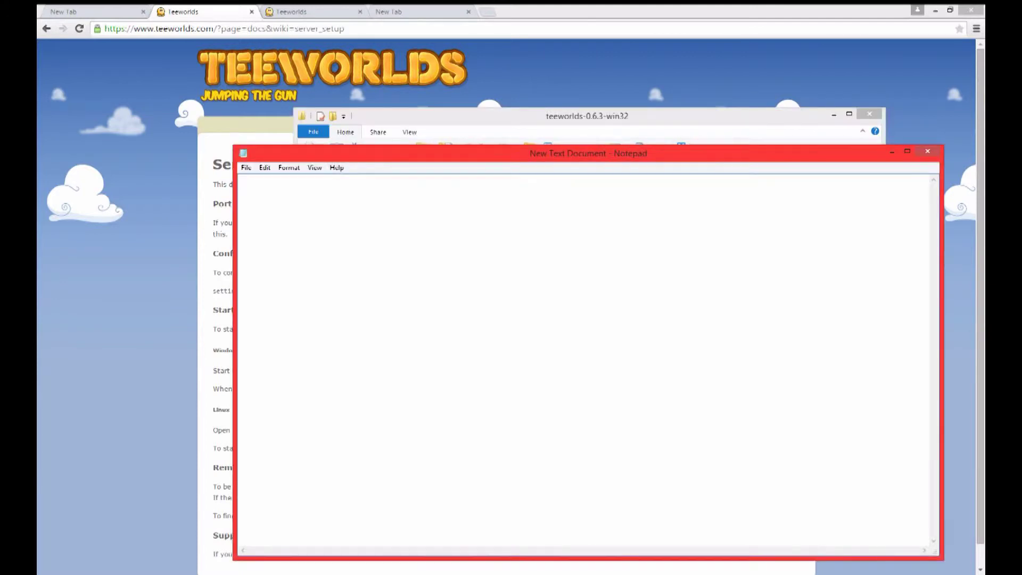
{"action": "type", "text": "teeworlds_srv.exe -f serverconfig.cfg"}
{"action": "left_click", "coordinate": [246, 167]}
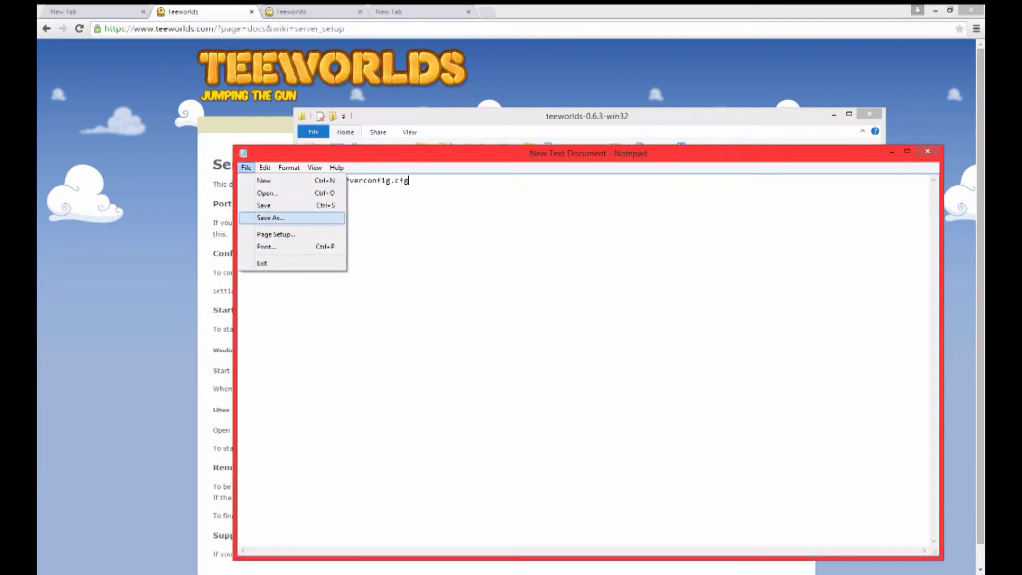
{"action": "left_click", "coordinate": [272, 218]}
{"action": "type", "text": "startup.bat"}
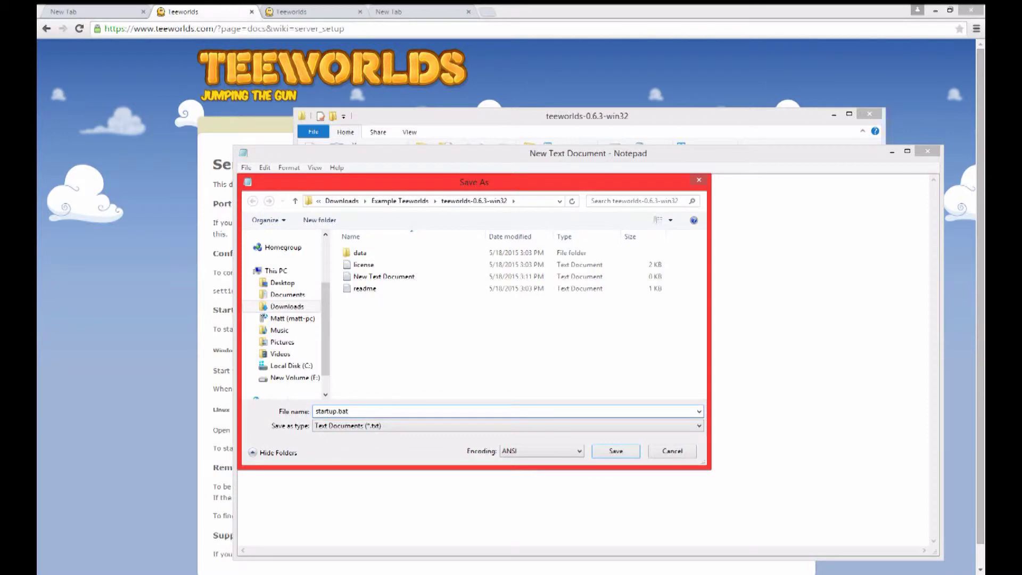
{"action": "left_click", "coordinate": [507, 426]}
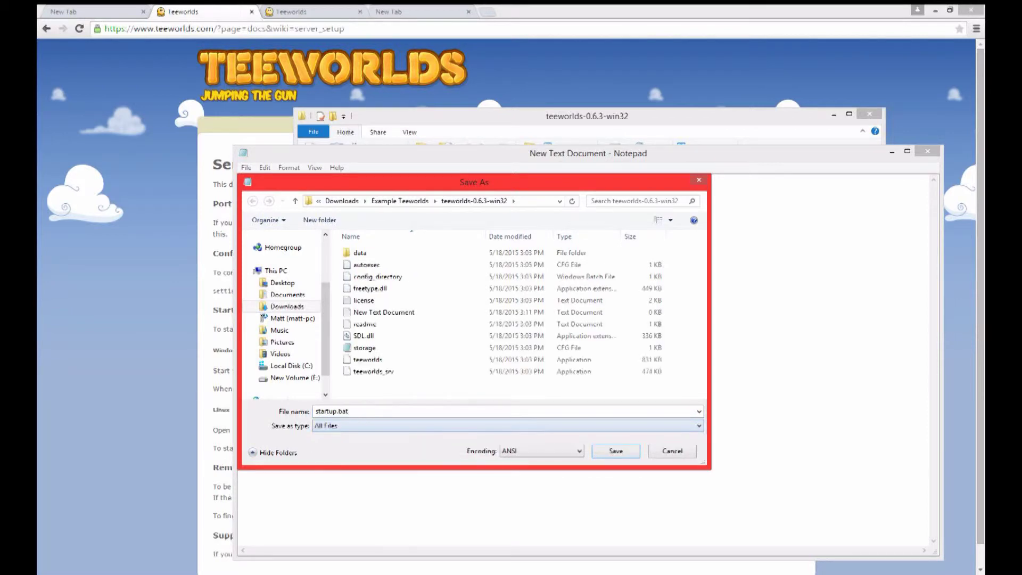
{"action": "key", "text": "Return"}
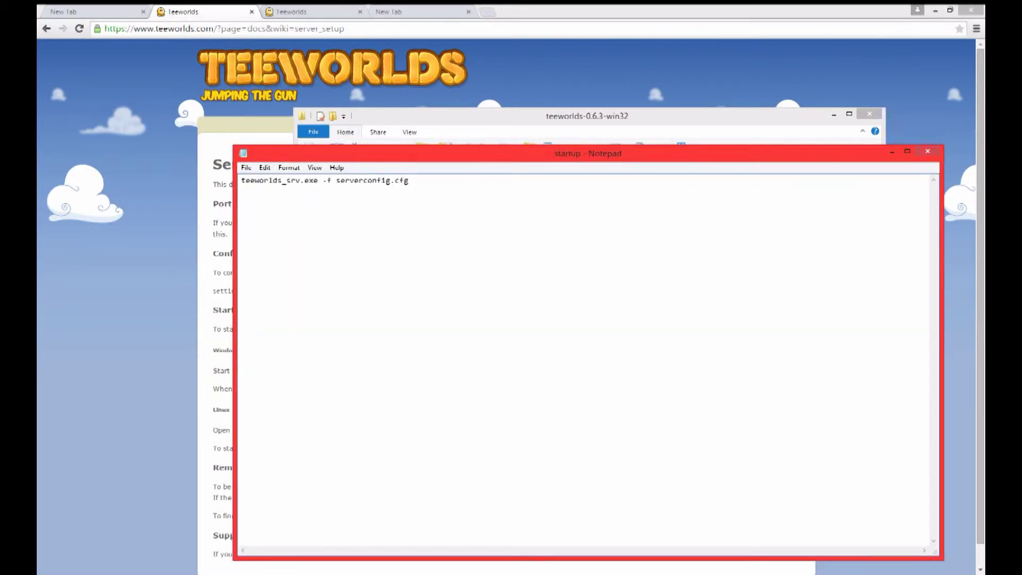
Step: Check the serverconfig.cfg argument in the startup.bat command, then close Notepad
{"action": "left_click_drag", "start_coordinate": [345, 180], "coordinate": [409, 179]}
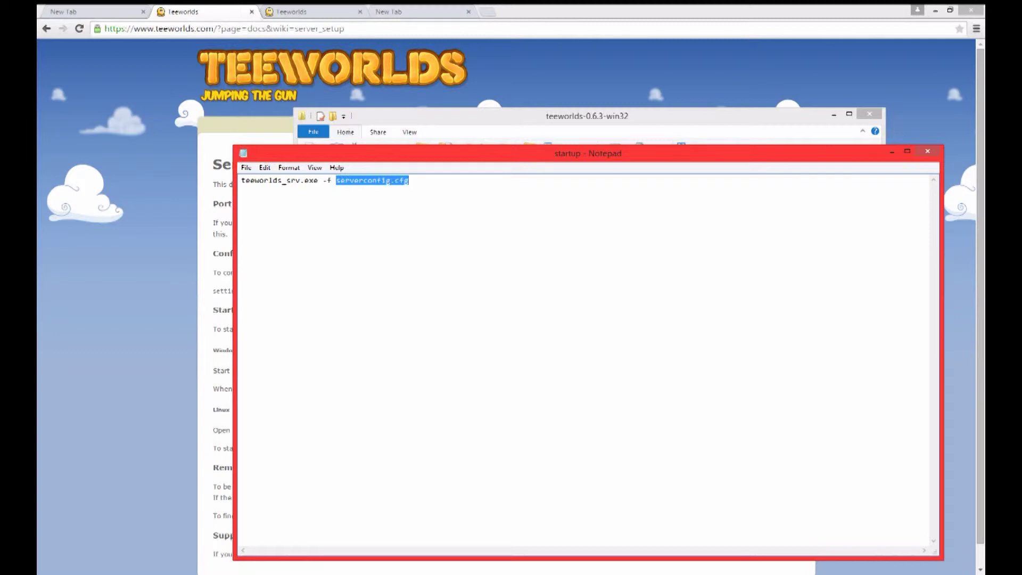
{"action": "left_click", "coordinate": [559, 319]}
{"action": "left_click", "coordinate": [929, 152]}
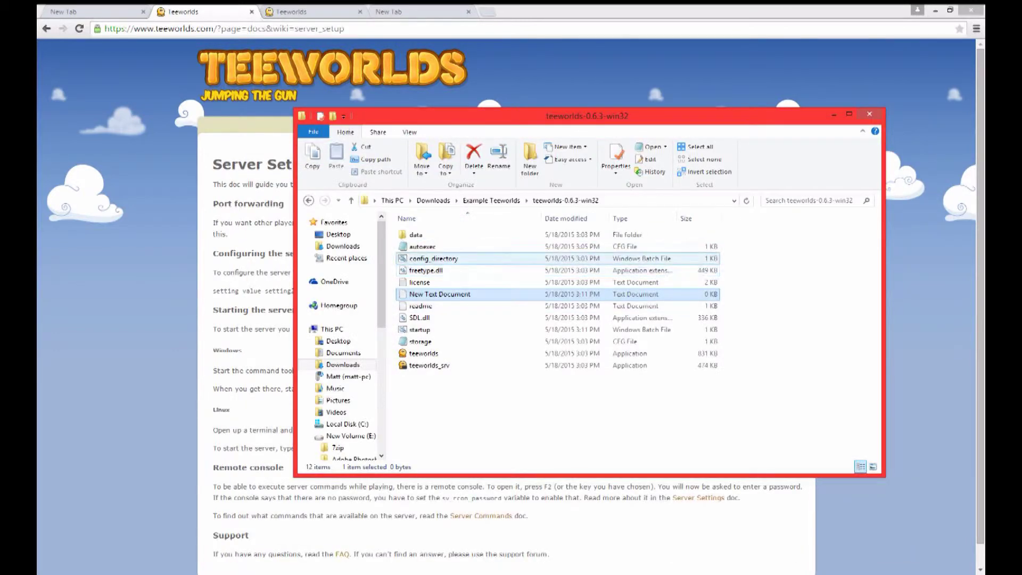
Step: Run startup.bat, then start a Save As of the new document with All Files type
{"action": "left_click", "coordinate": [559, 329]}
{"action": "double_click", "coordinate": [420, 329]}
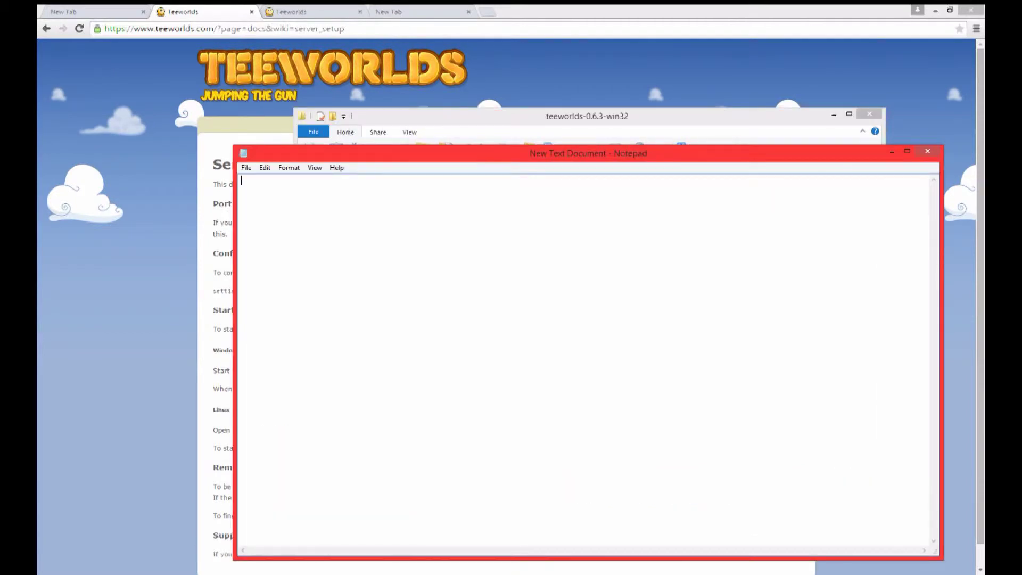
{"action": "left_click", "coordinate": [246, 169]}
{"action": "left_click", "coordinate": [264, 219]}
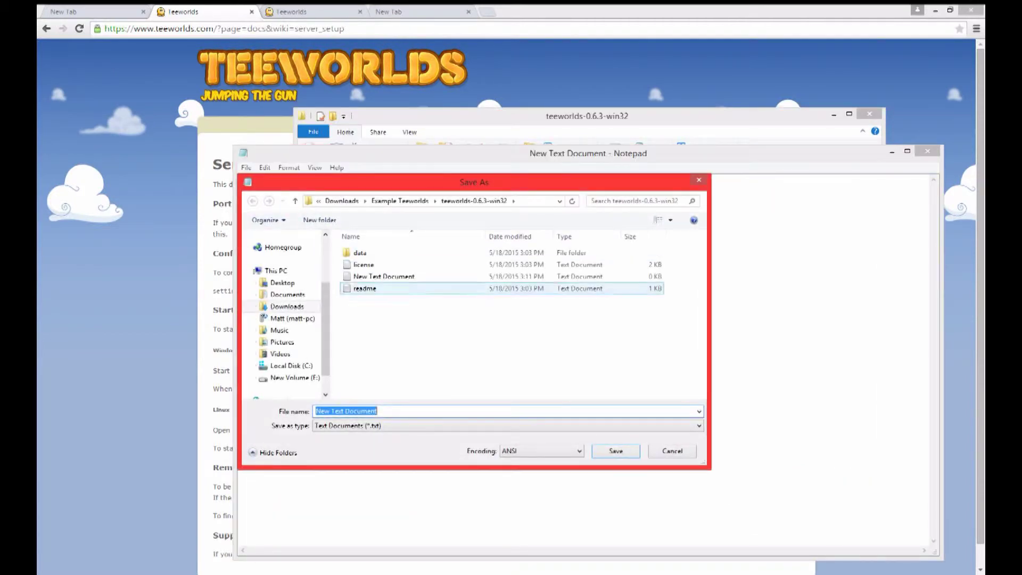
{"action": "left_click", "coordinate": [508, 426]}
{"action": "left_click", "coordinate": [480, 439]}
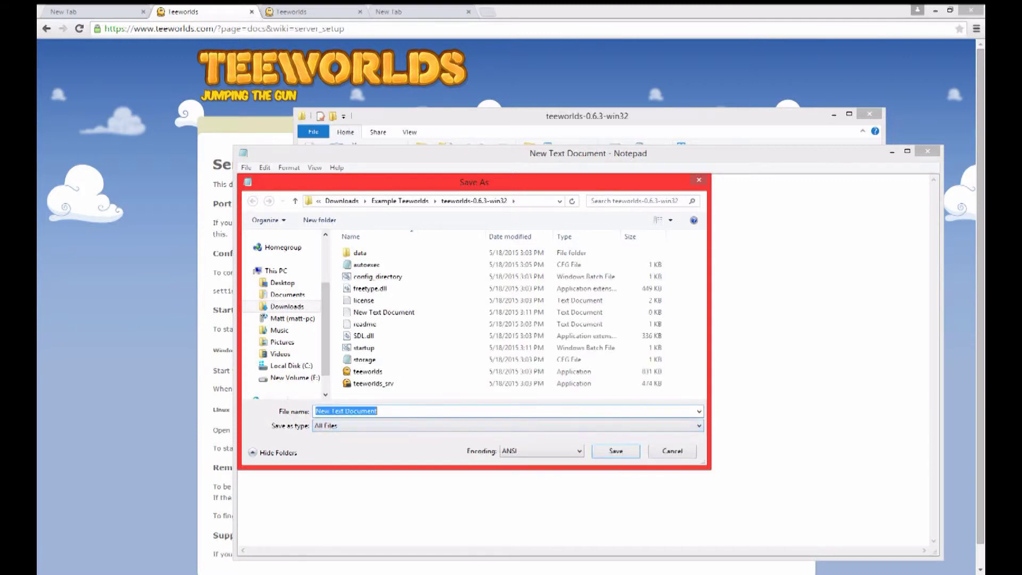
{"action": "type", "text": "serverconfig.cfg"}
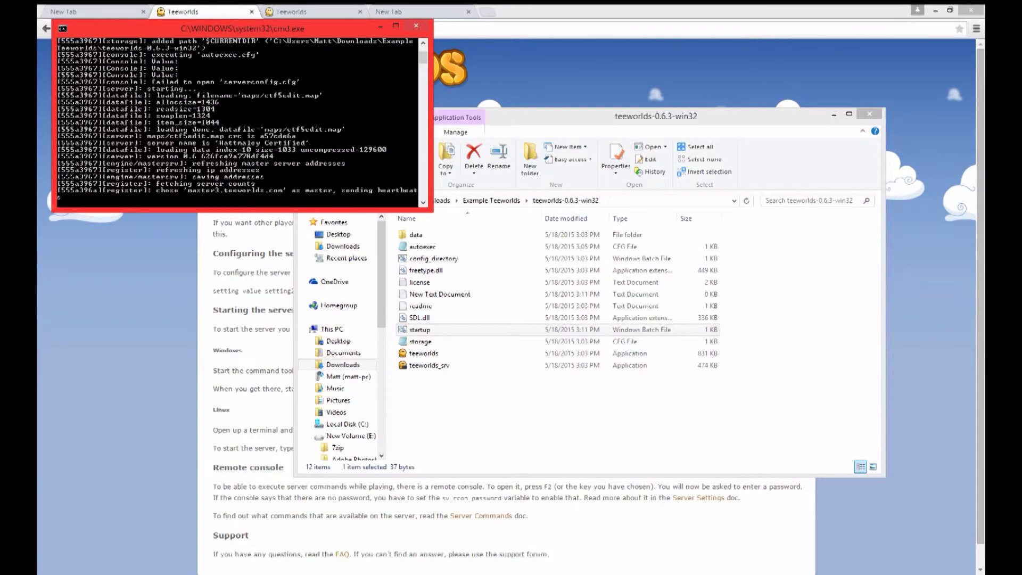
Step: Save the blank document as serverconfig.cfg using the All Files type
{"action": "right_click", "coordinate": [458, 388]}
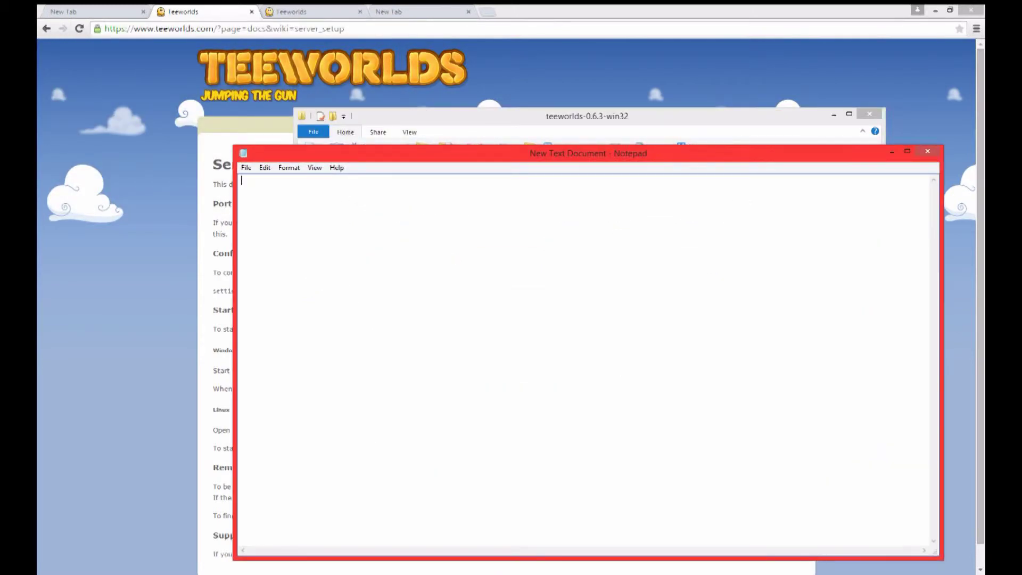
{"action": "left_click", "coordinate": [246, 168]}
{"action": "left_click", "coordinate": [264, 219]}
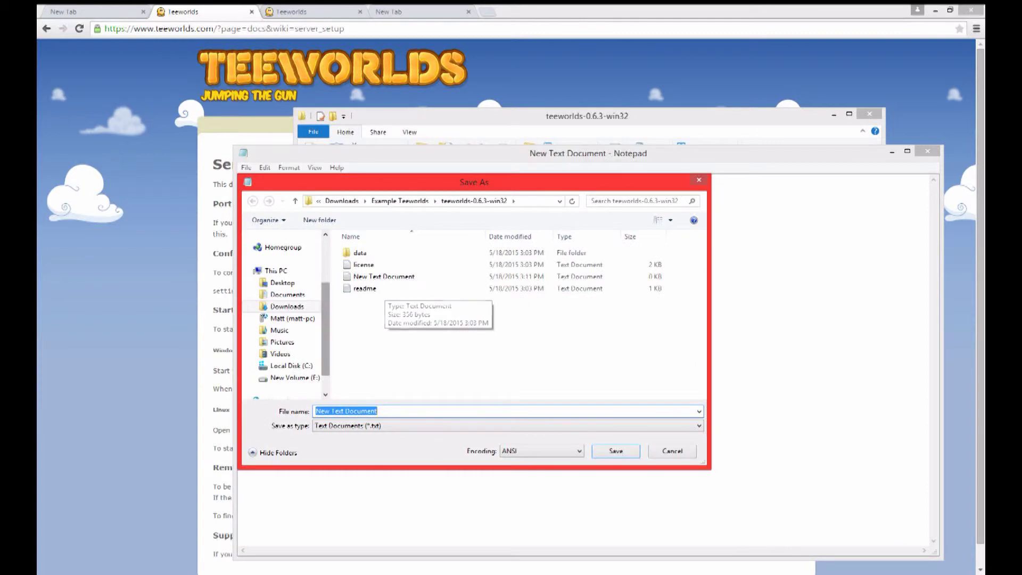
{"action": "left_click", "coordinate": [508, 426]}
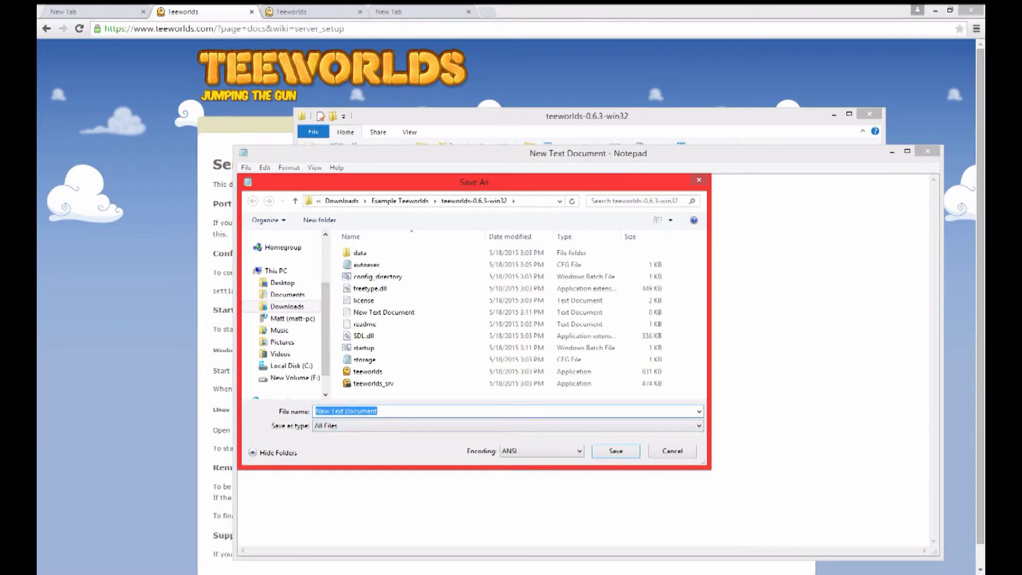
{"action": "type", "text": "serverconfig.cfg"}
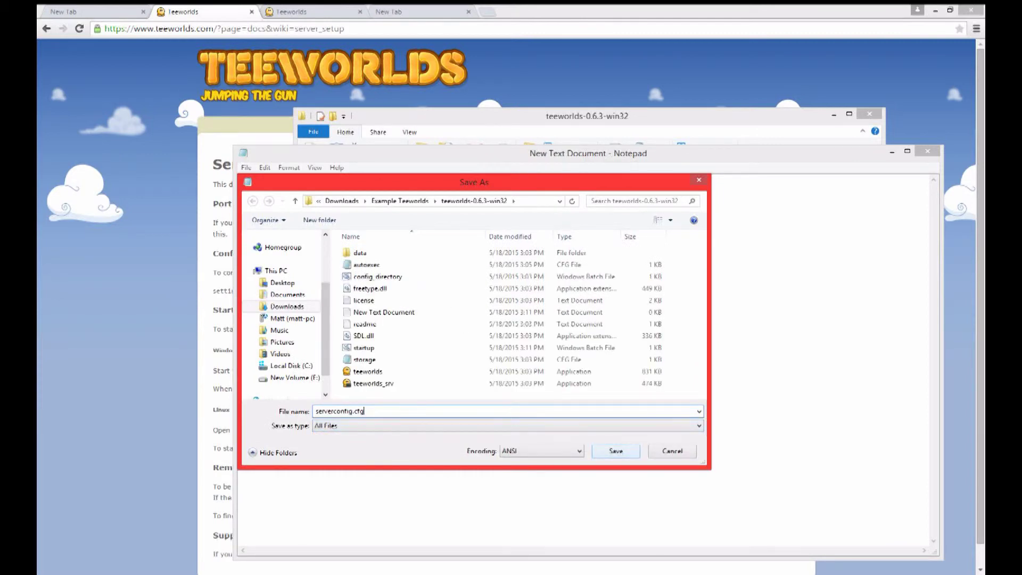
{"action": "key", "text": "Return"}
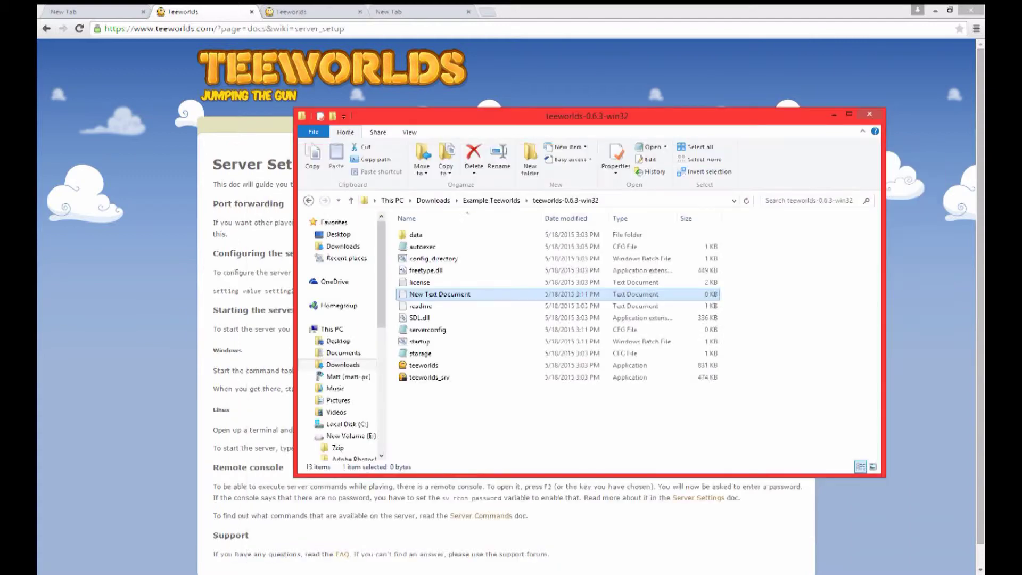
Step: Copy all settings from autoexec.cfg and paste them into serverconfig.cfg
{"action": "double_click", "coordinate": [456, 296]}
{"action": "key", "text": "ctrl+a"}
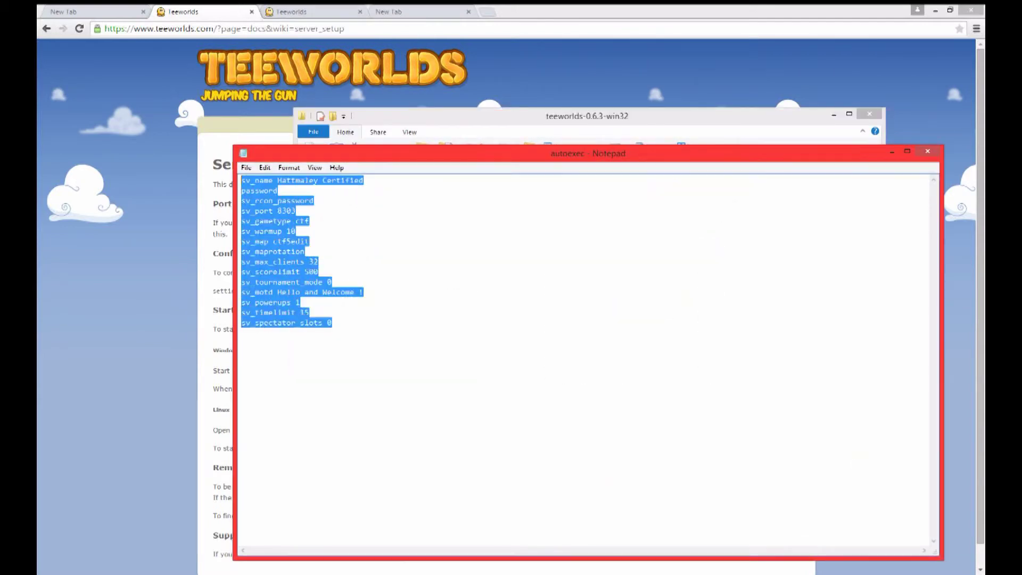
{"action": "key", "text": "ctrl+c"}
{"action": "left_click", "coordinate": [320, 504]}
{"action": "key", "text": "ctrl+v"}
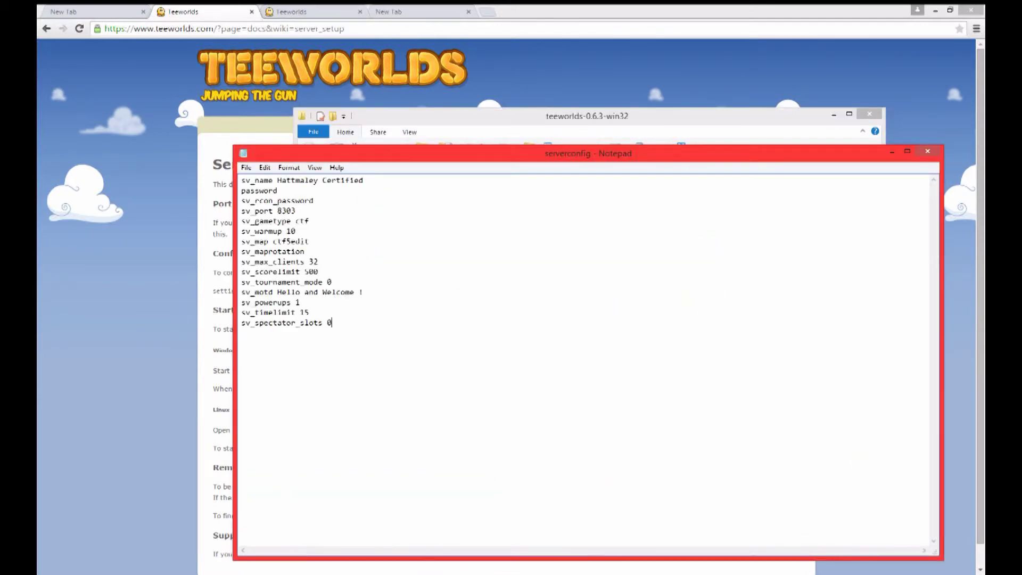
Step: Save serverconfig.cfg, delete autoexec.cfg, recheck serverconfig, and launch the server from startup.bat
{"action": "key", "text": "ctrl+a"}
{"action": "key", "text": "ctrl+s"}
{"action": "left_click", "coordinate": [928, 151]}
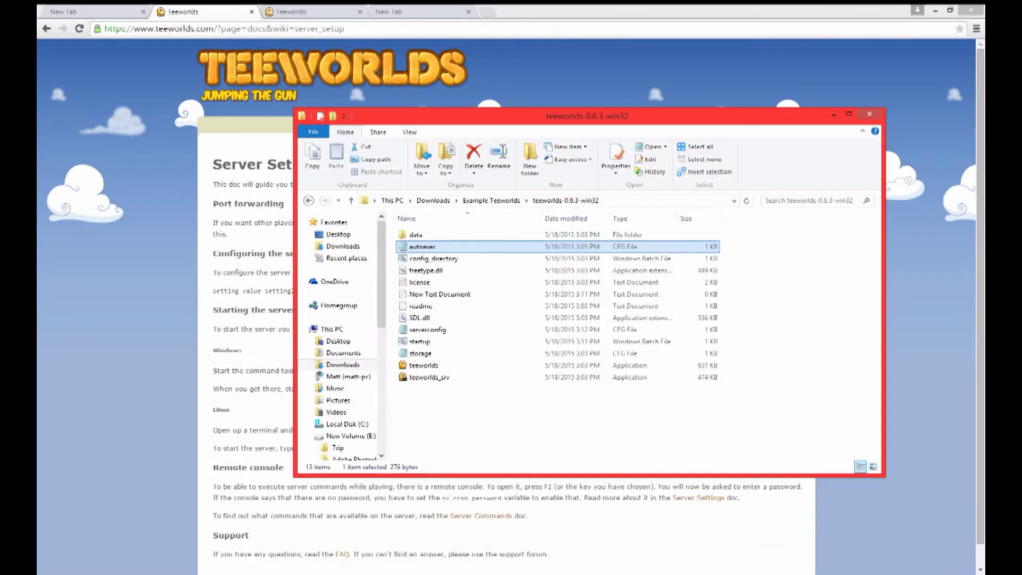
{"action": "key", "text": "Delete"}
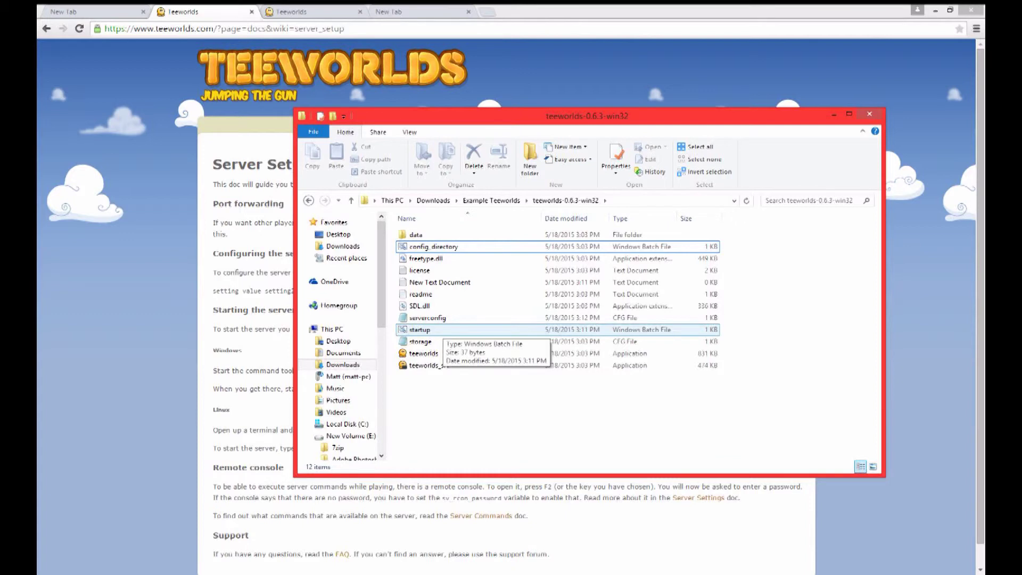
{"action": "double_click", "coordinate": [427, 318]}
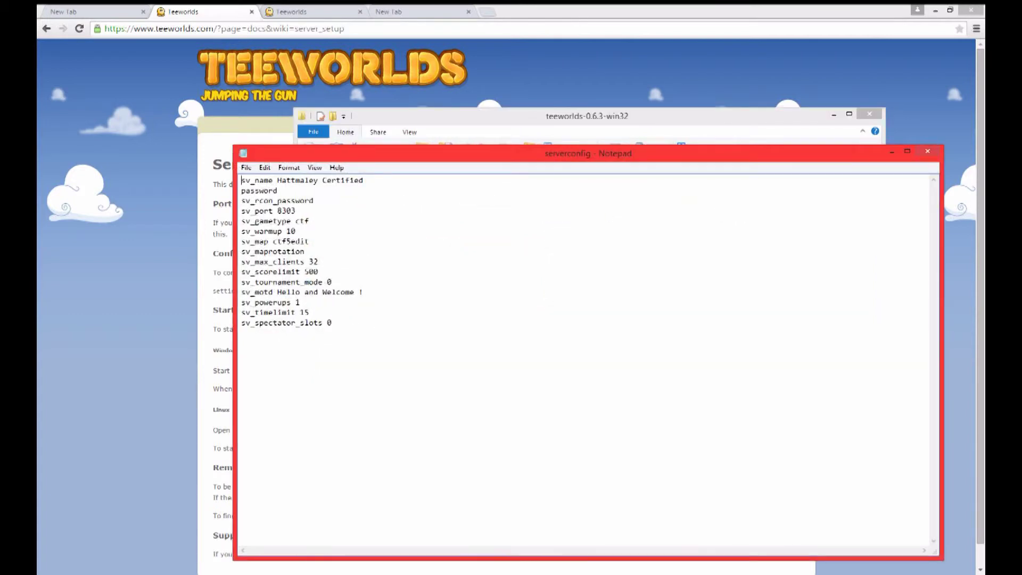
{"action": "left_click", "coordinate": [927, 151]}
{"action": "double_click", "coordinate": [419, 329]}
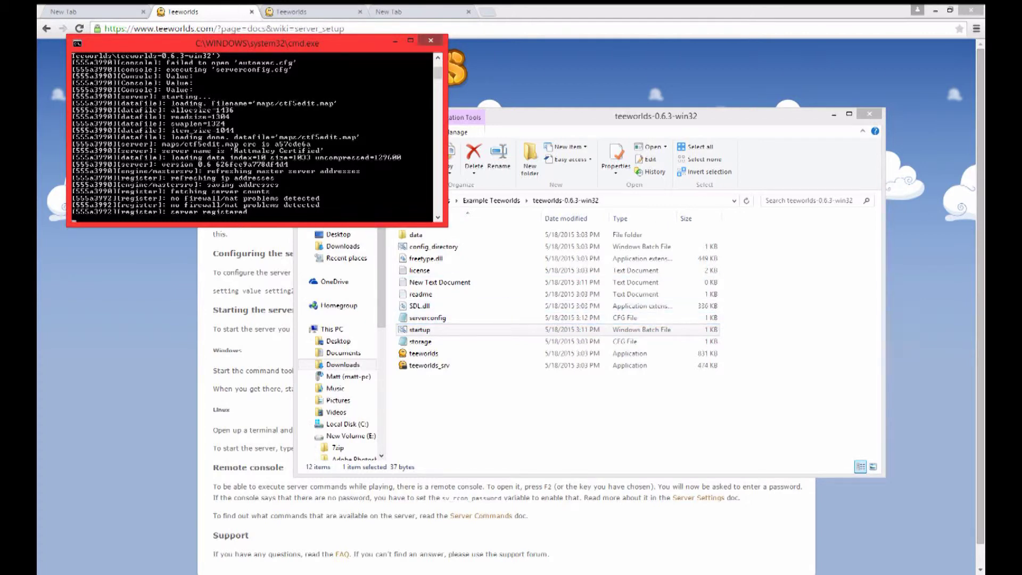
Step: Stop the running server, recheck serverconfig.cfg, relaunch startup.bat and move the console aside
{"action": "key", "text": "ctrl+c"}
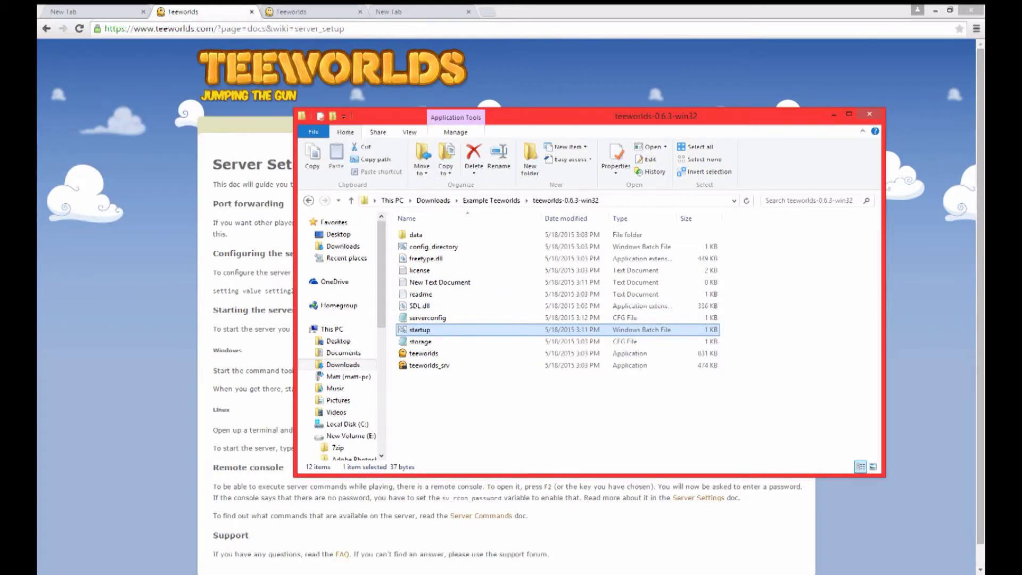
{"action": "left_click", "coordinate": [480, 400]}
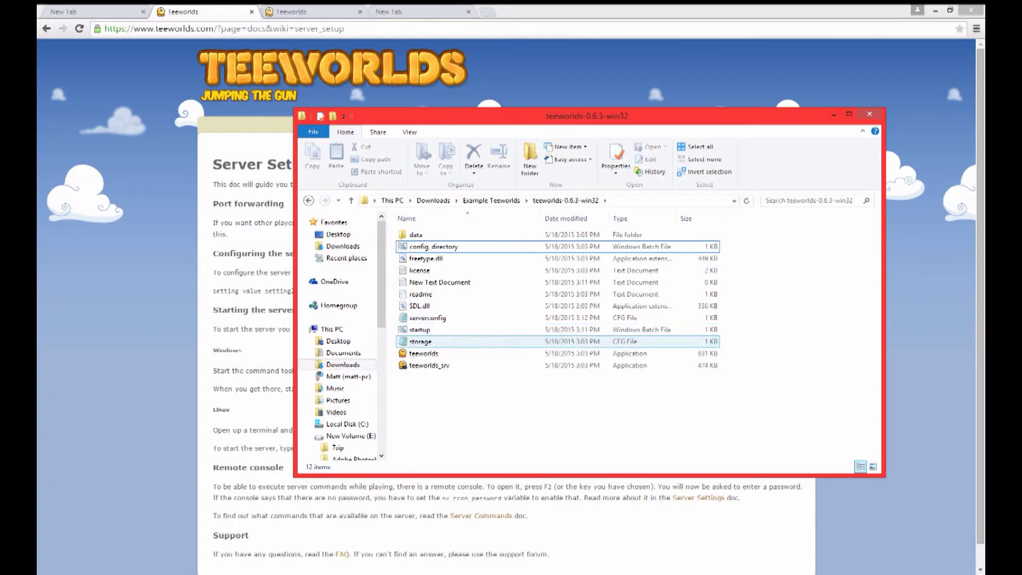
{"action": "double_click", "coordinate": [427, 318]}
{"action": "key", "text": "alt+F4"}
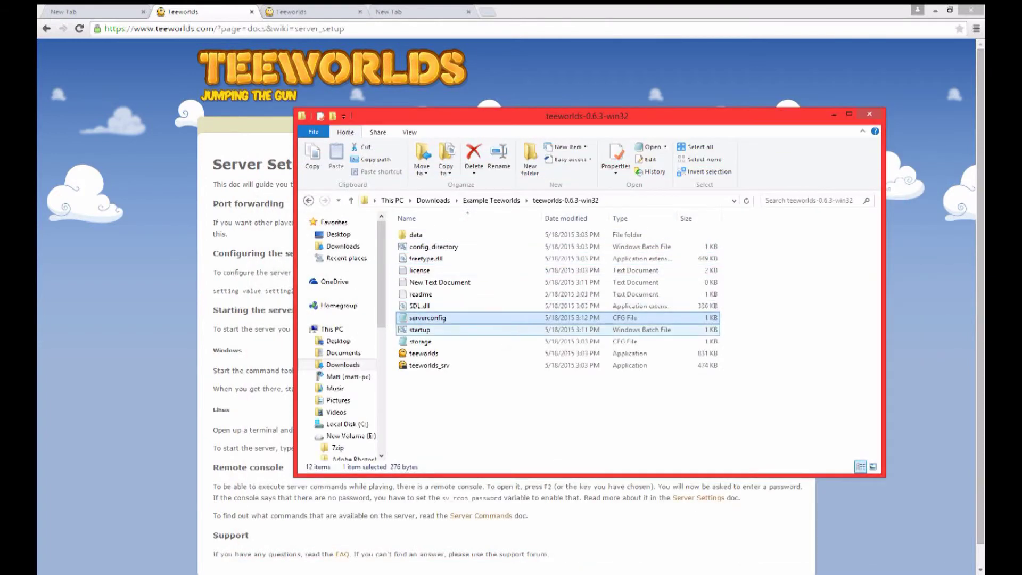
{"action": "double_click", "coordinate": [419, 329]}
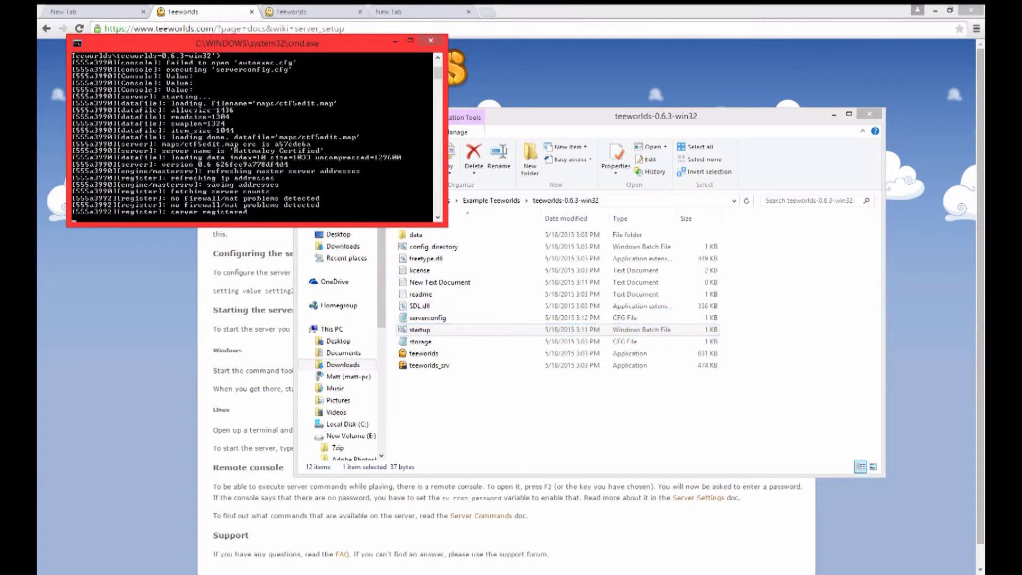
{"action": "left_click", "coordinate": [430, 41]}
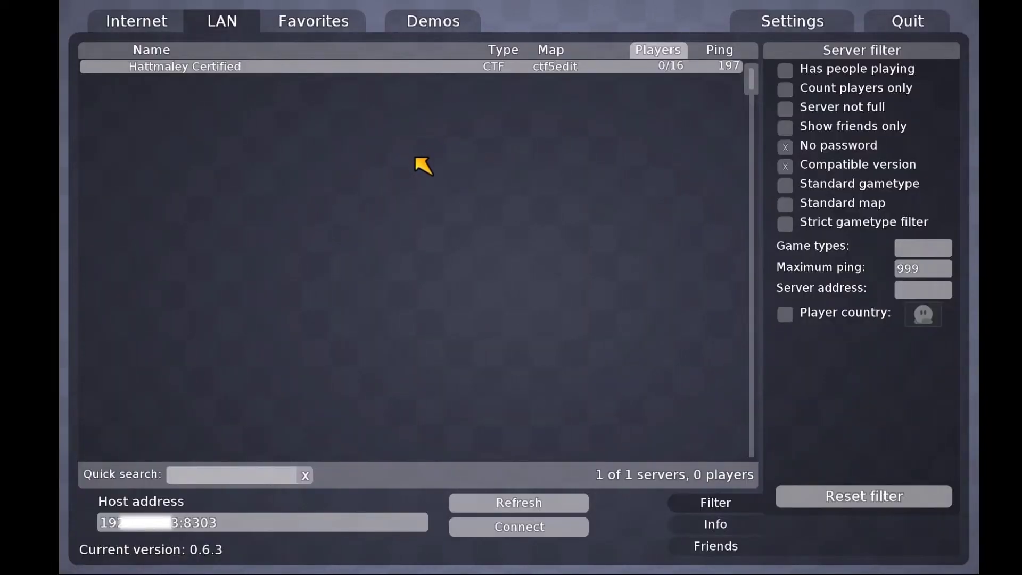
Step: Join a game on the Hattmaley Certified server from the Internet server list
{"action": "left_click", "coordinate": [137, 24]}
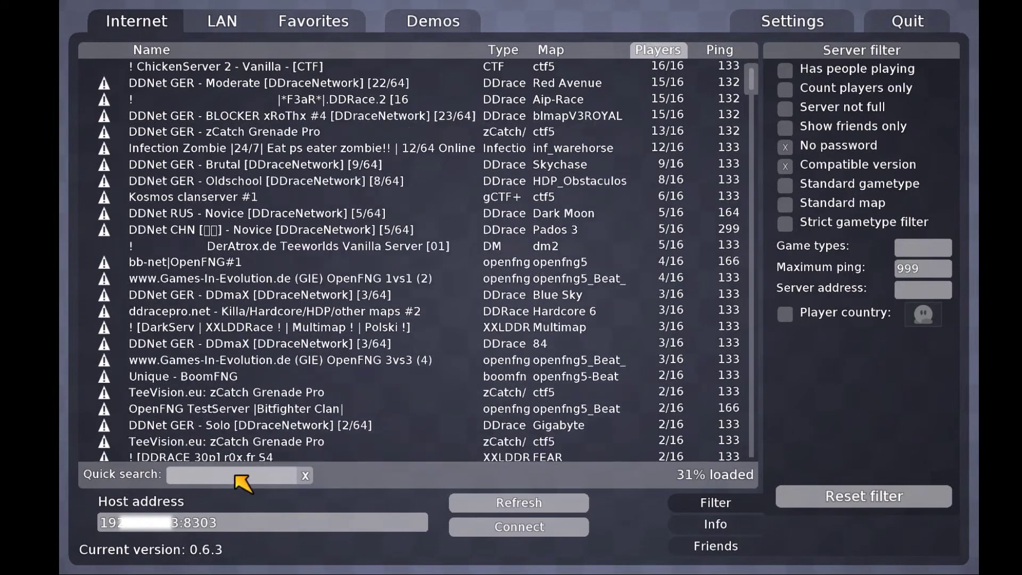
{"action": "type", "text": "hatt"}
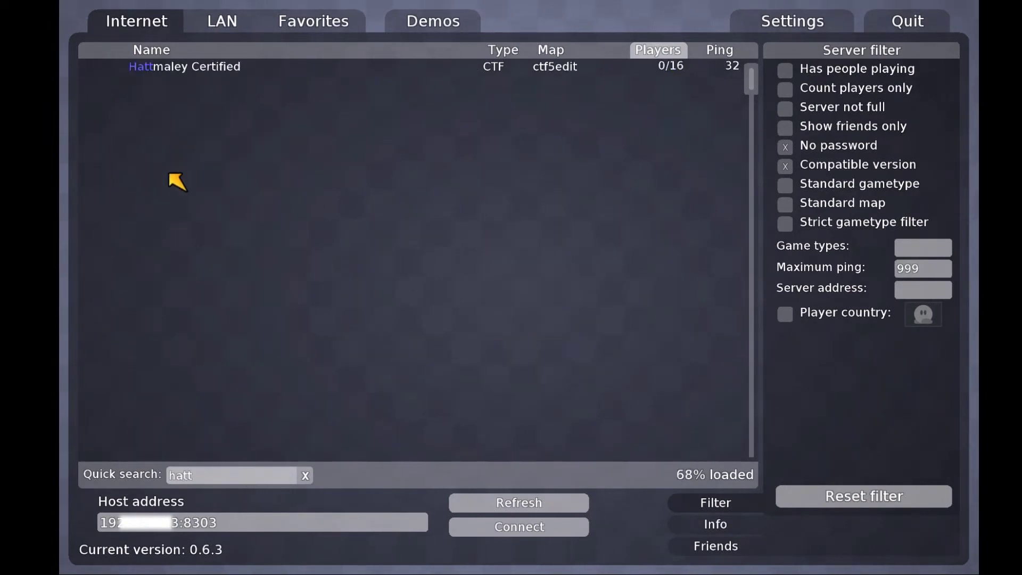
{"action": "left_click", "coordinate": [206, 76]}
{"action": "double_click", "coordinate": [207, 76]}
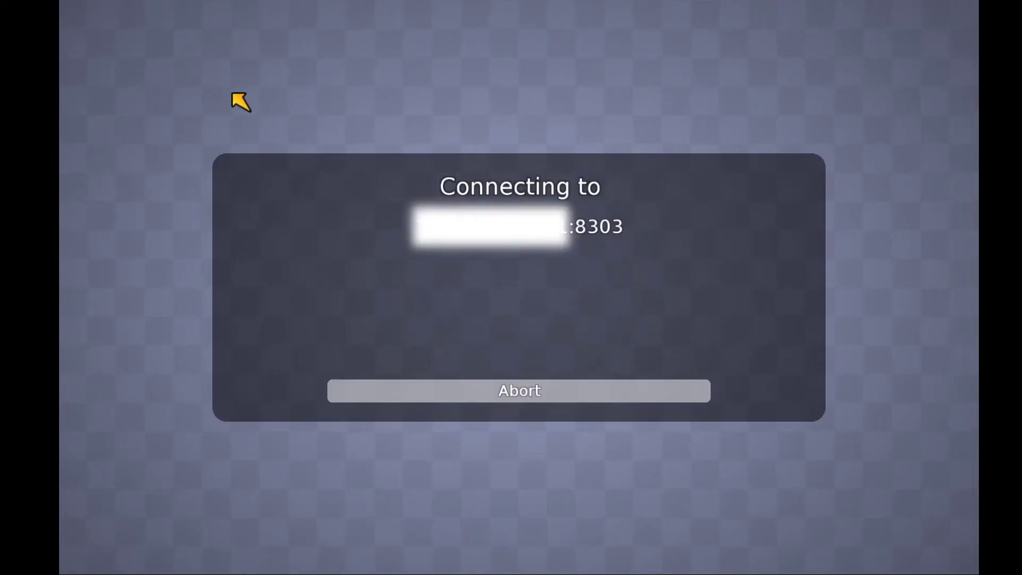
{"action": "key", "text": "a"}
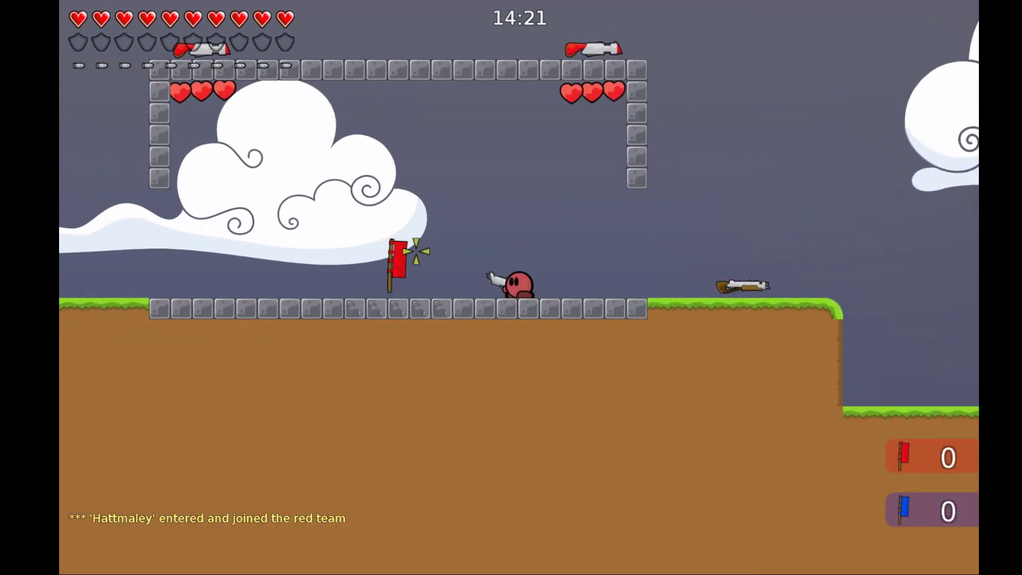
Step: Disconnect, clear the server search, and select the server in the LAN list
{"action": "key", "text": "Escape"}
{"action": "left_click", "coordinate": [858, 56]}
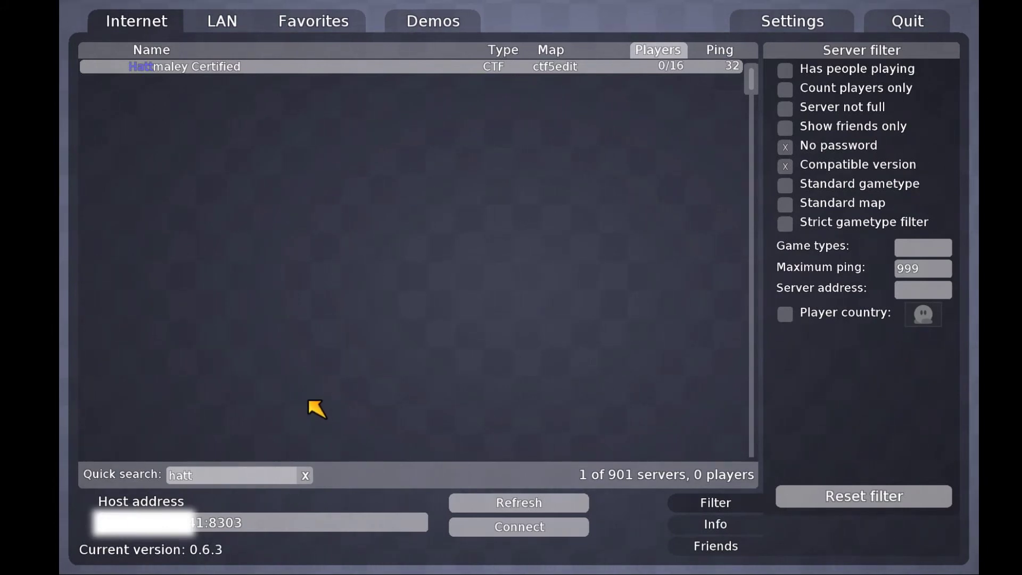
{"action": "left_click", "coordinate": [239, 477]}
{"action": "key", "text": "BackSpace"}
{"action": "key", "text": "BackSpace"}
{"action": "key", "text": "BackSpace"}
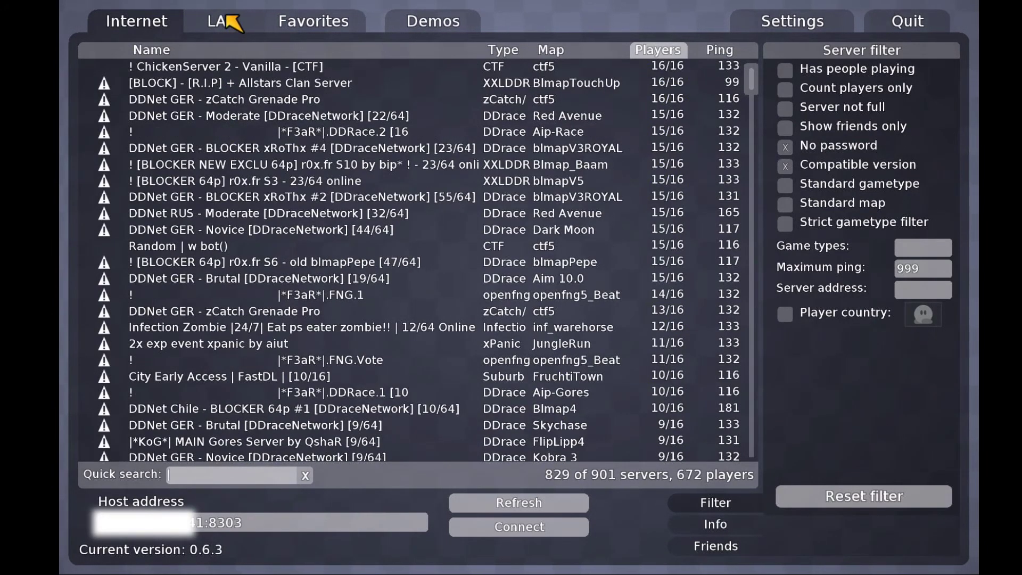
{"action": "left_click", "coordinate": [222, 21]}
{"action": "left_click", "coordinate": [242, 67]}
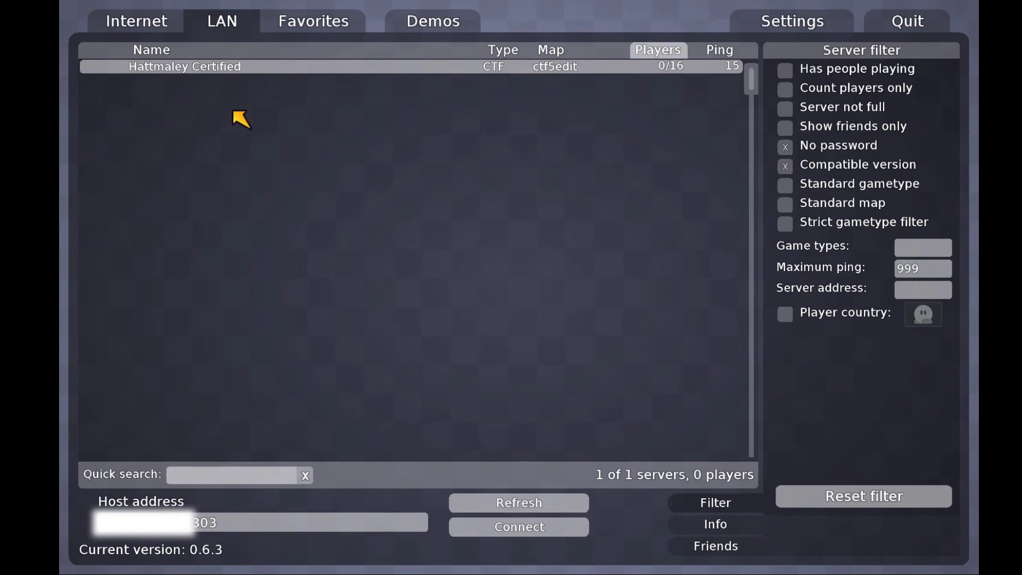